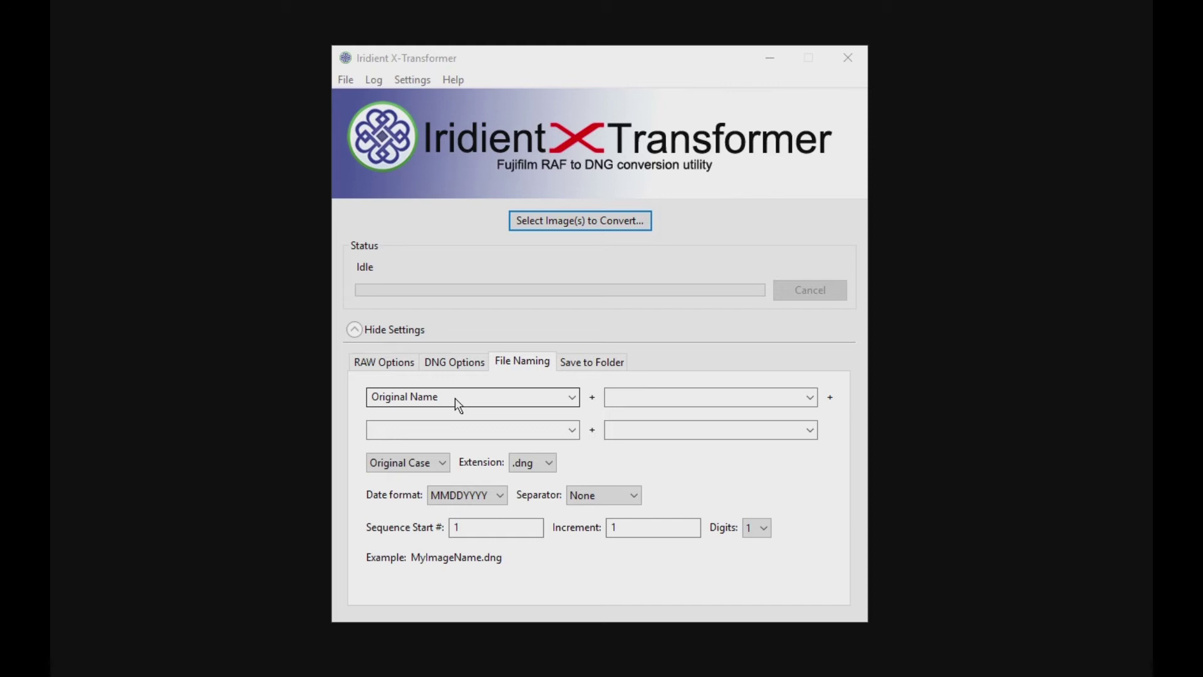
Keep Original Name as the first part of the file name and set the second part to _Iridient.
{"action": "left_click", "coordinate": [574, 397]}
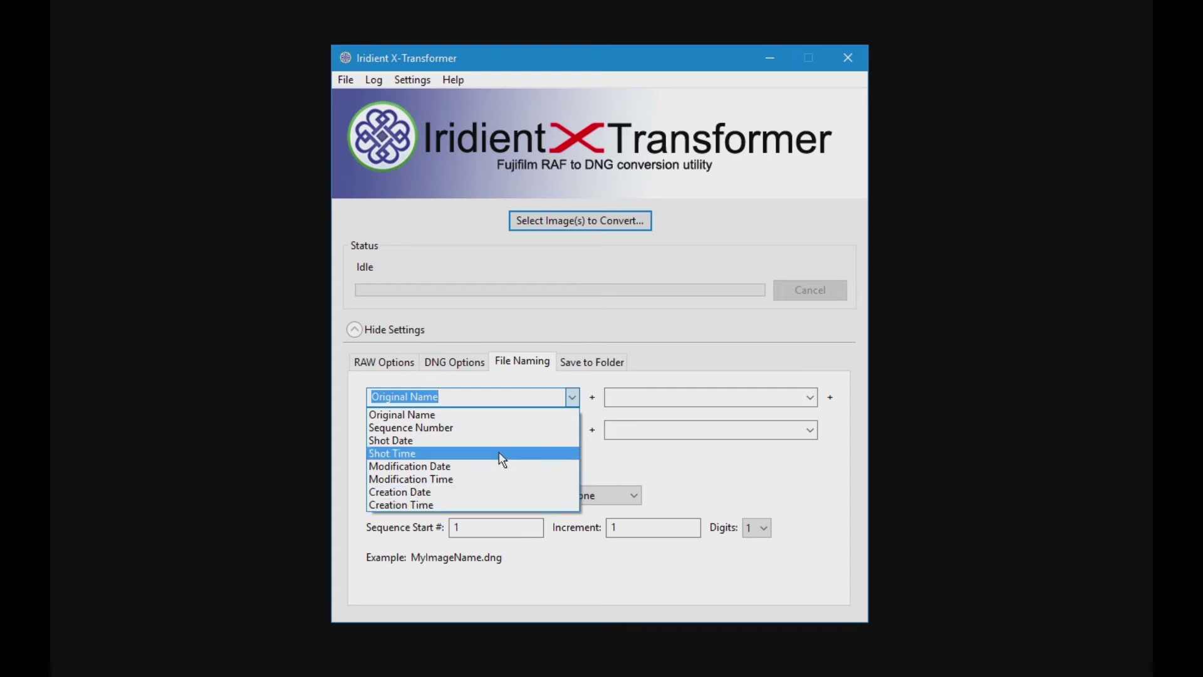
{"action": "left_click", "coordinate": [470, 415]}
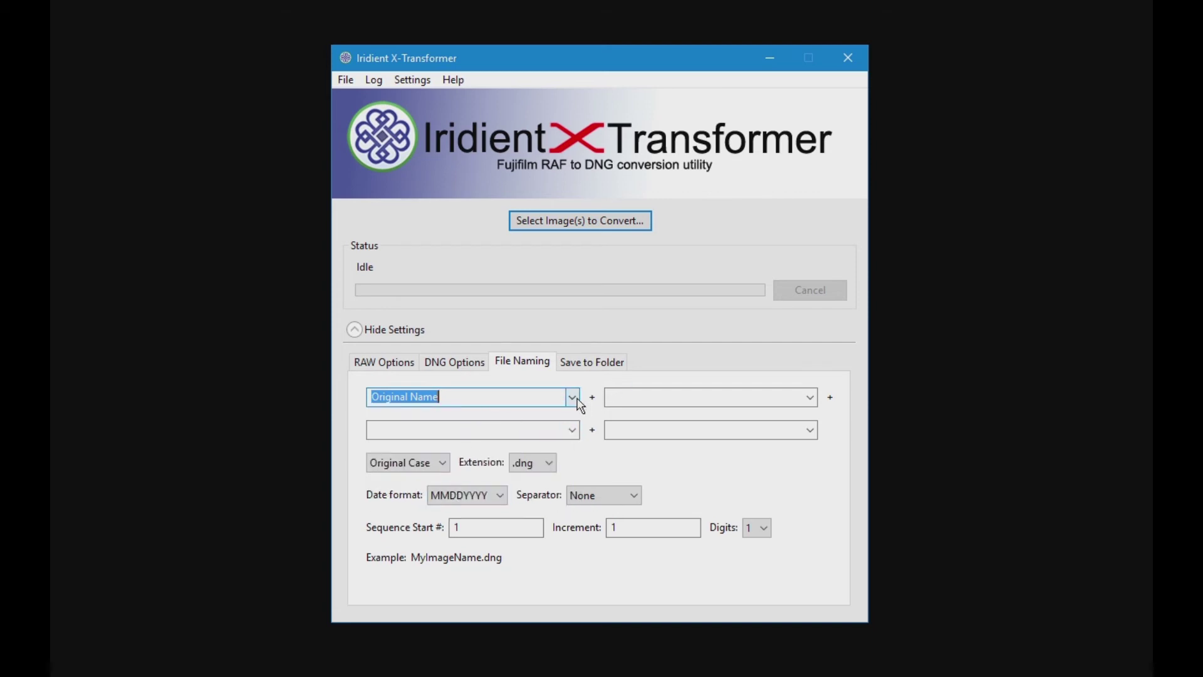
{"action": "left_click", "coordinate": [610, 397]}
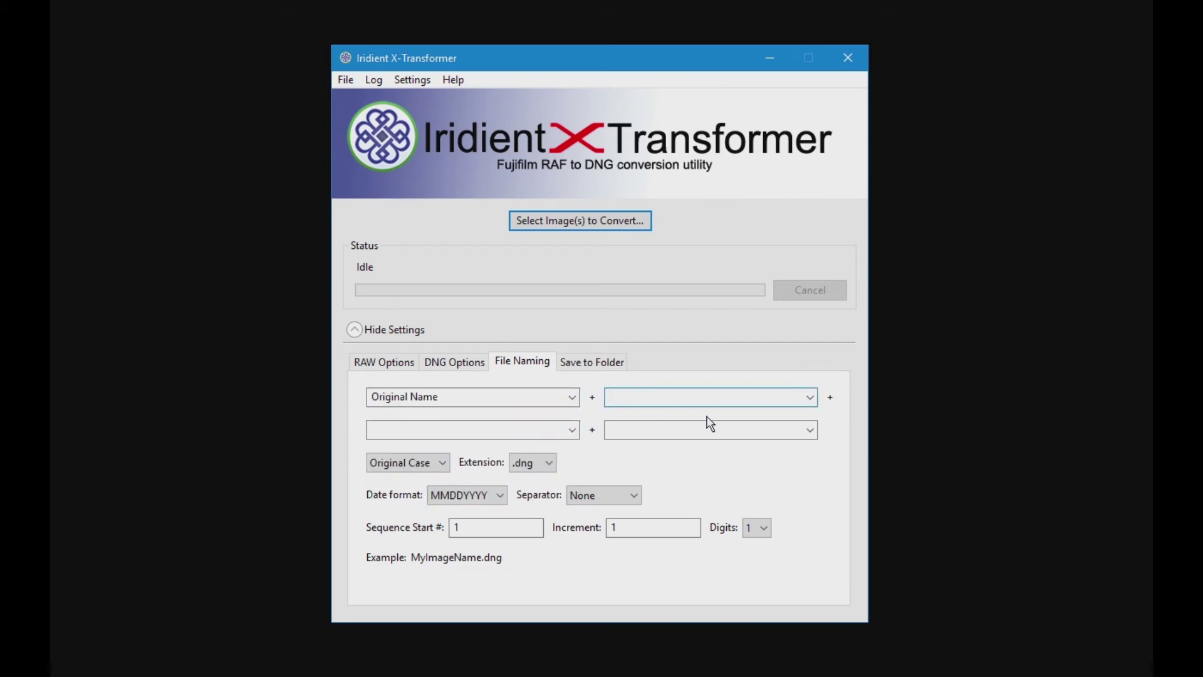
{"action": "type", "text": "_"}
{"action": "type", "text": "Iridient"}
Set the third part of the file name to Creation Date, preceded by an underscore.
{"action": "left_click", "coordinate": [567, 430]}
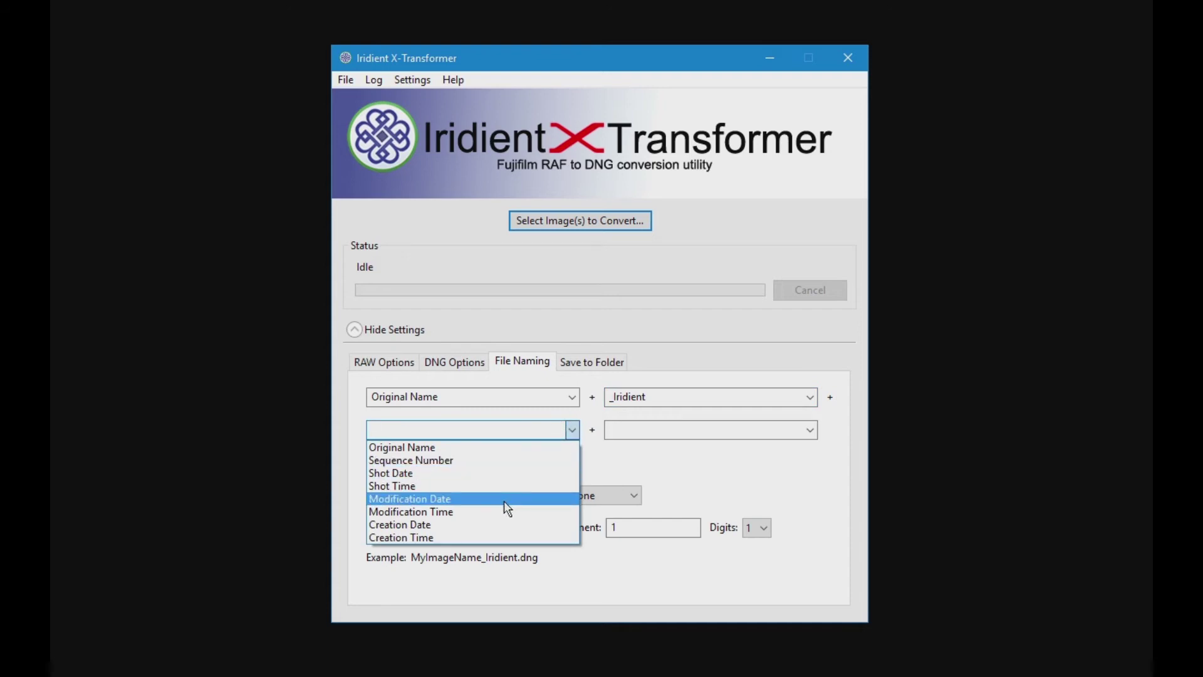
{"action": "left_click", "coordinate": [441, 532]}
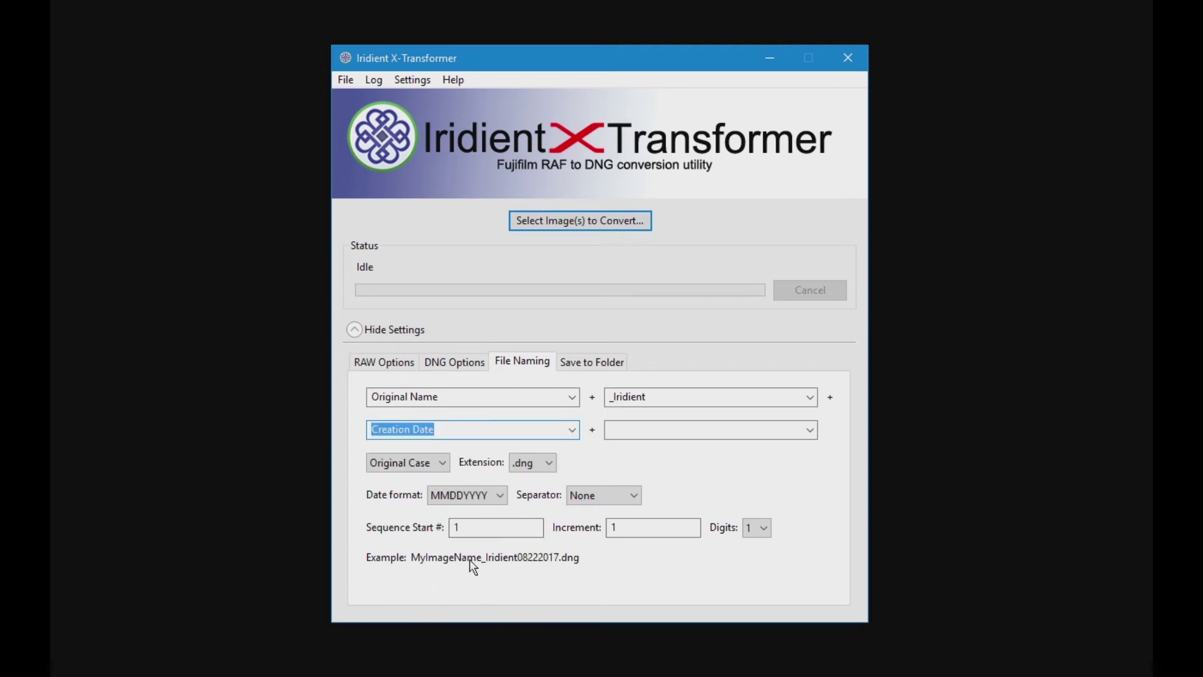
{"action": "left_click", "coordinate": [371, 430]}
{"action": "type", "text": "_"}
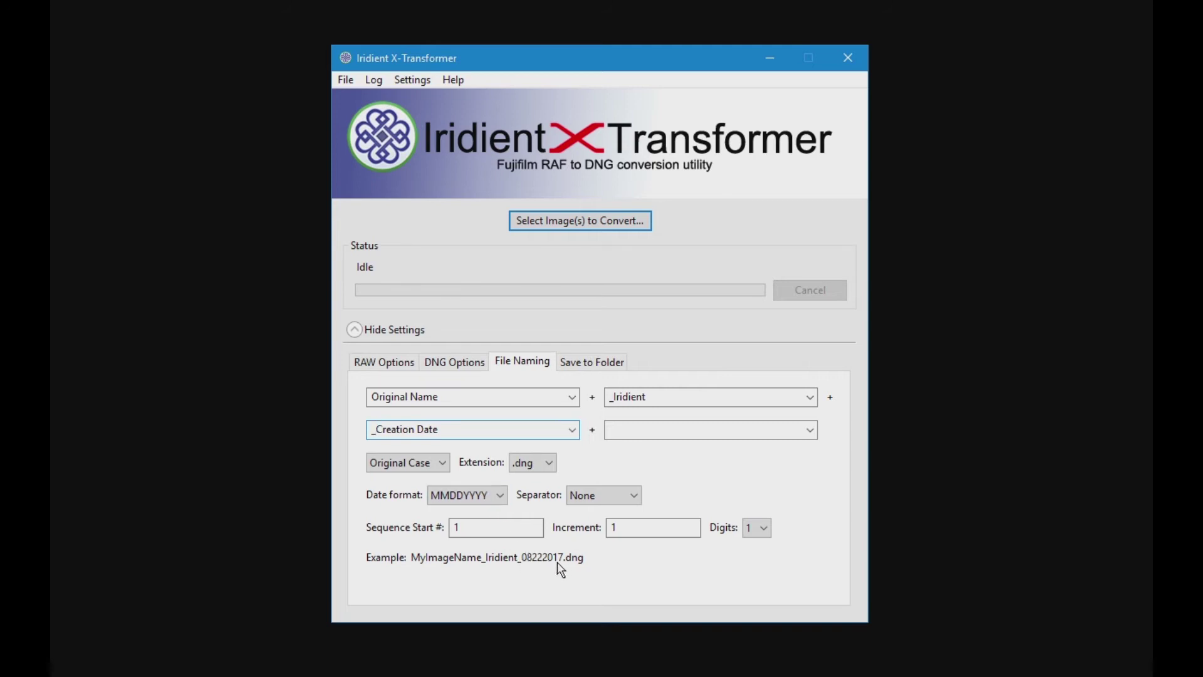
Set the date format to YYYYMMDD, try the Underscore and Period separators, and settle on Dash.
{"action": "left_click", "coordinate": [502, 495]}
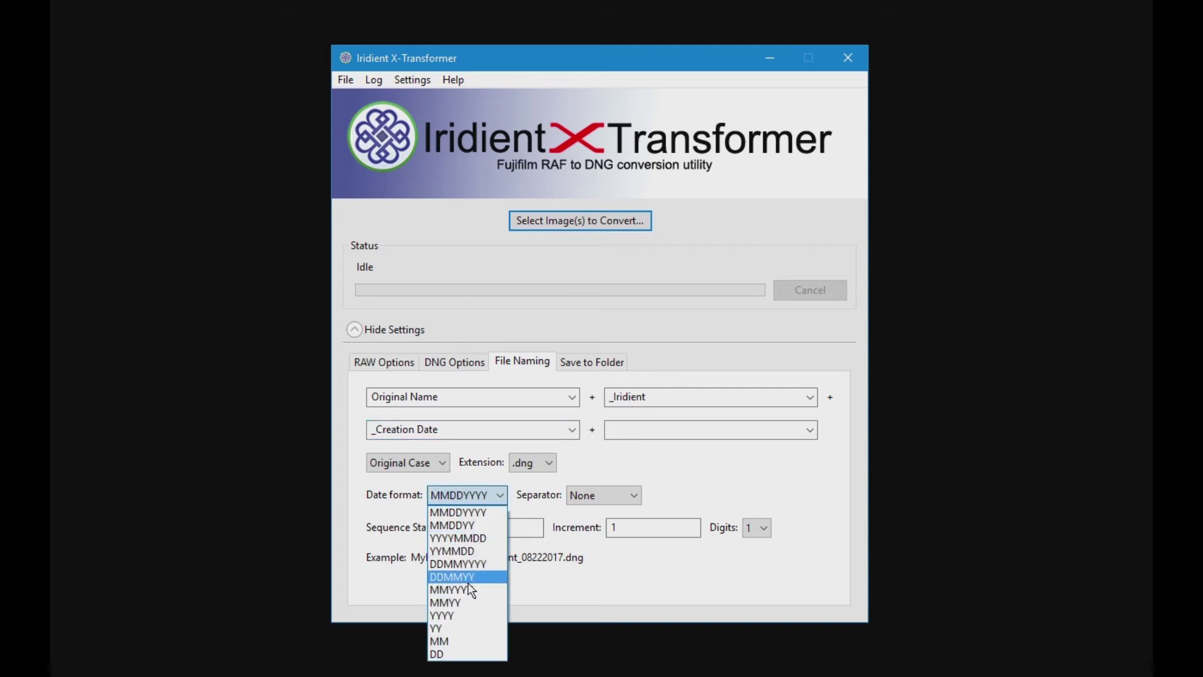
{"action": "left_click", "coordinate": [448, 538]}
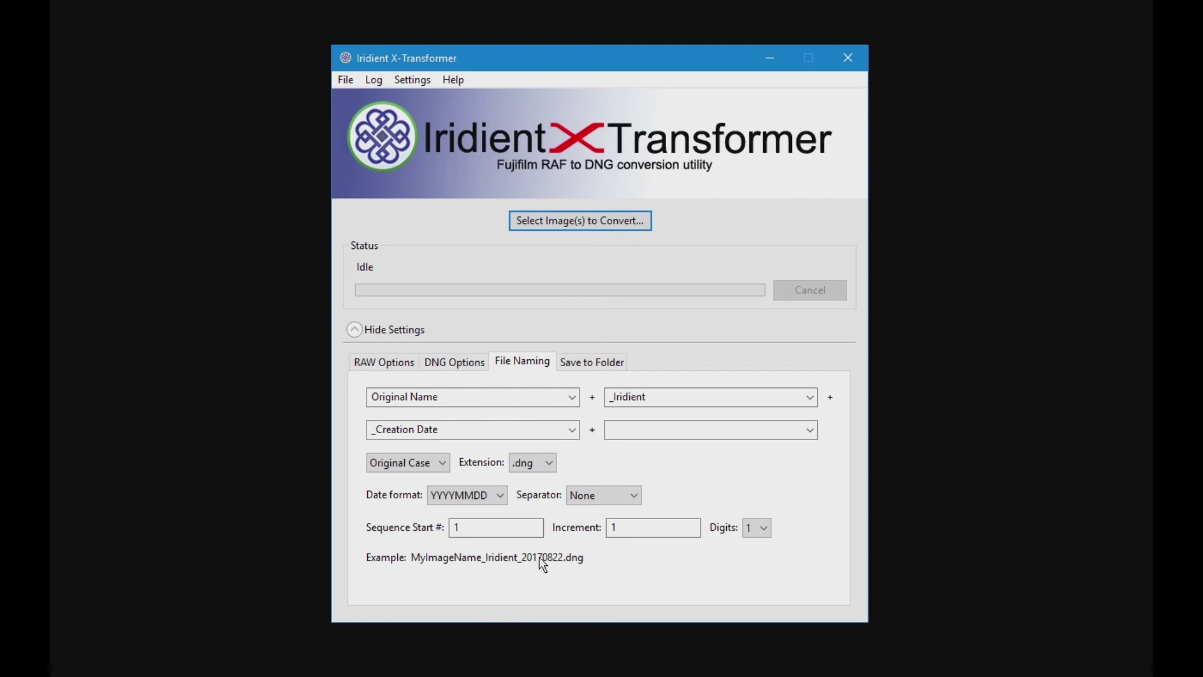
{"action": "left_click", "coordinate": [633, 495]}
{"action": "left_click", "coordinate": [609, 526]}
{"action": "left_click", "coordinate": [629, 495]}
{"action": "left_click", "coordinate": [585, 538]}
{"action": "left_click", "coordinate": [634, 495]}
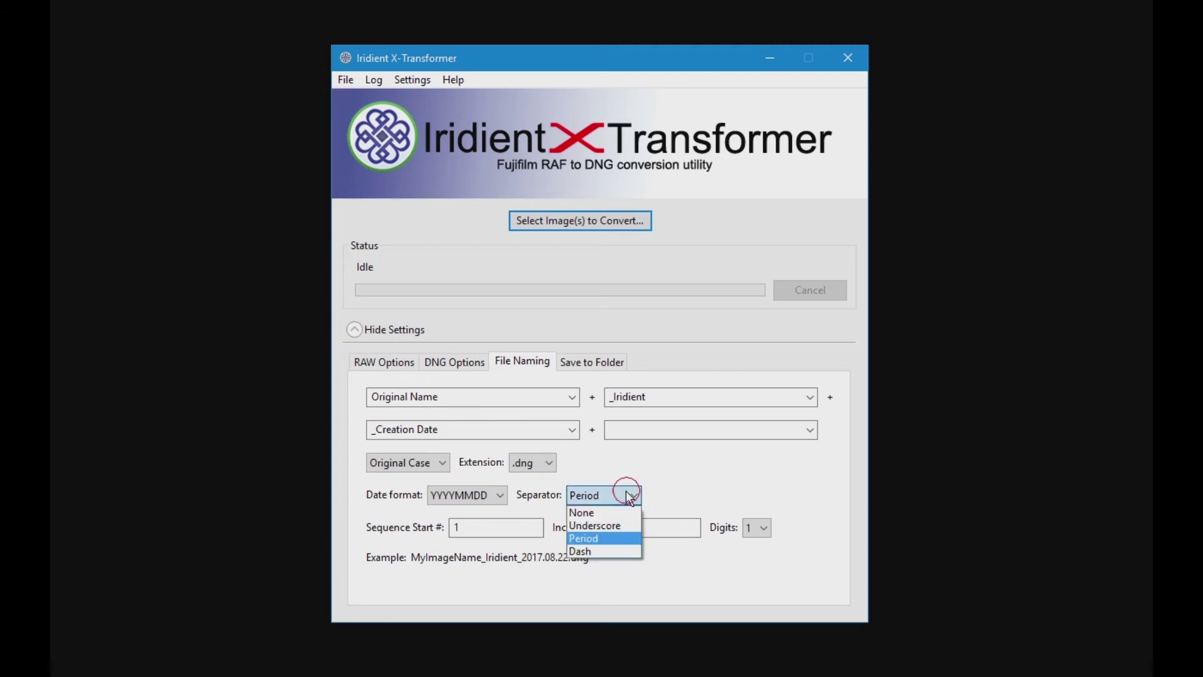
{"action": "left_click", "coordinate": [605, 552]}
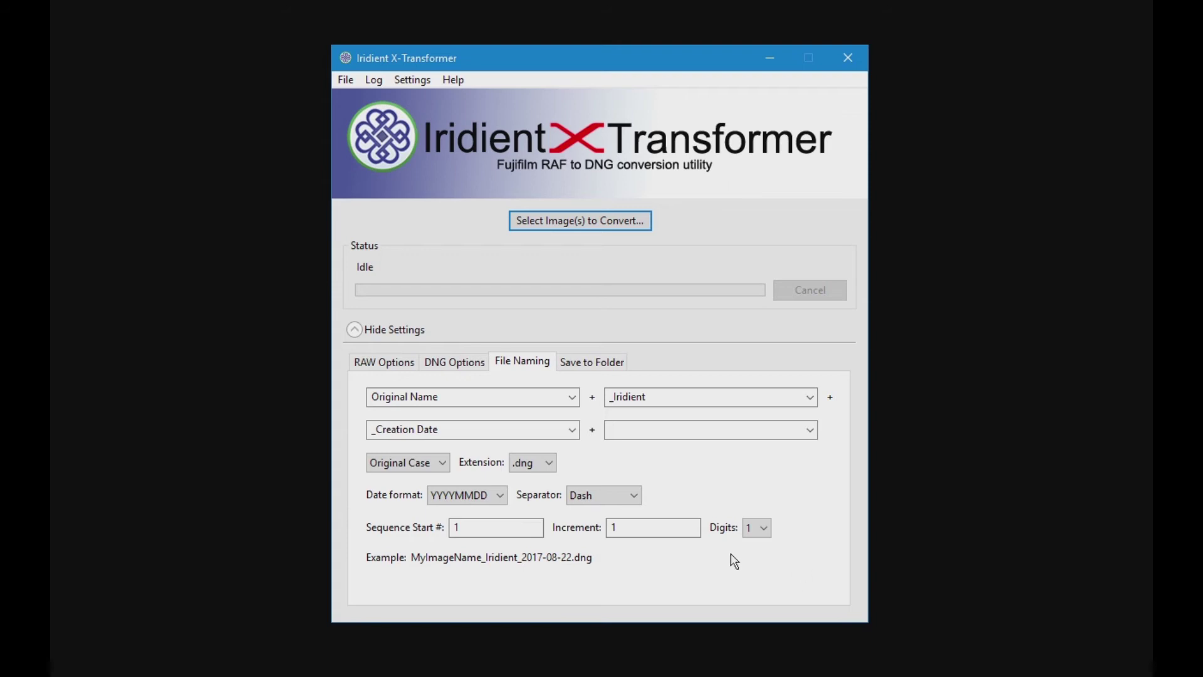
{"action": "left_click", "coordinate": [761, 530]}
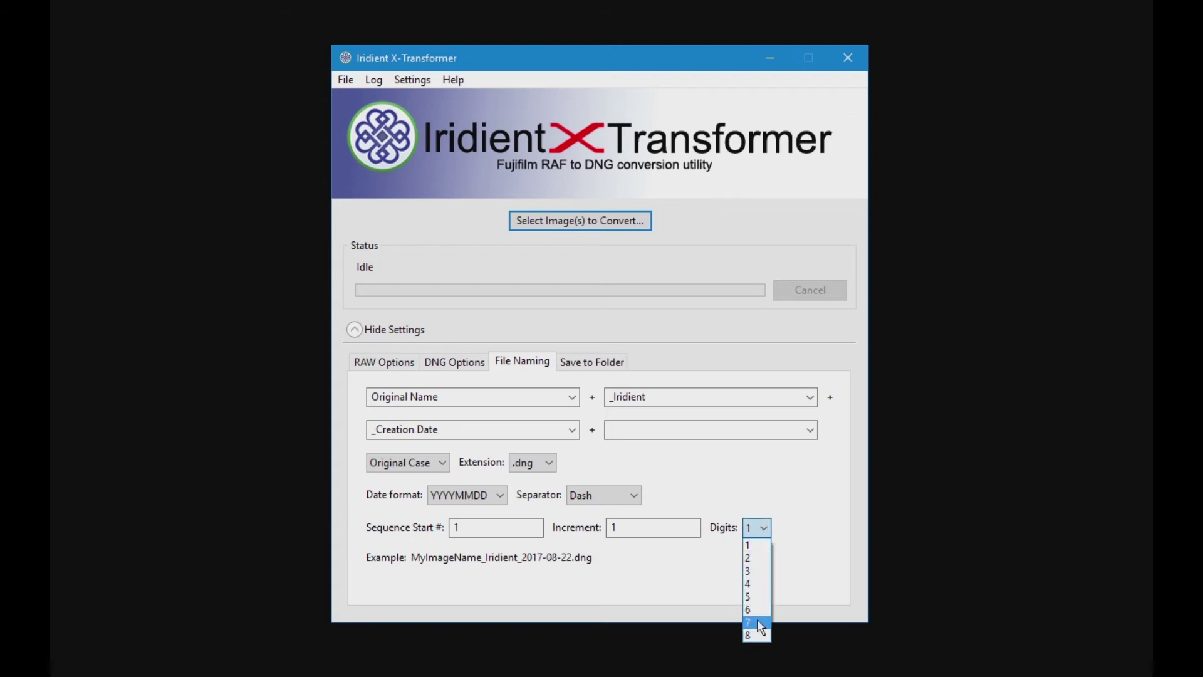
{"action": "left_click", "coordinate": [772, 471]}
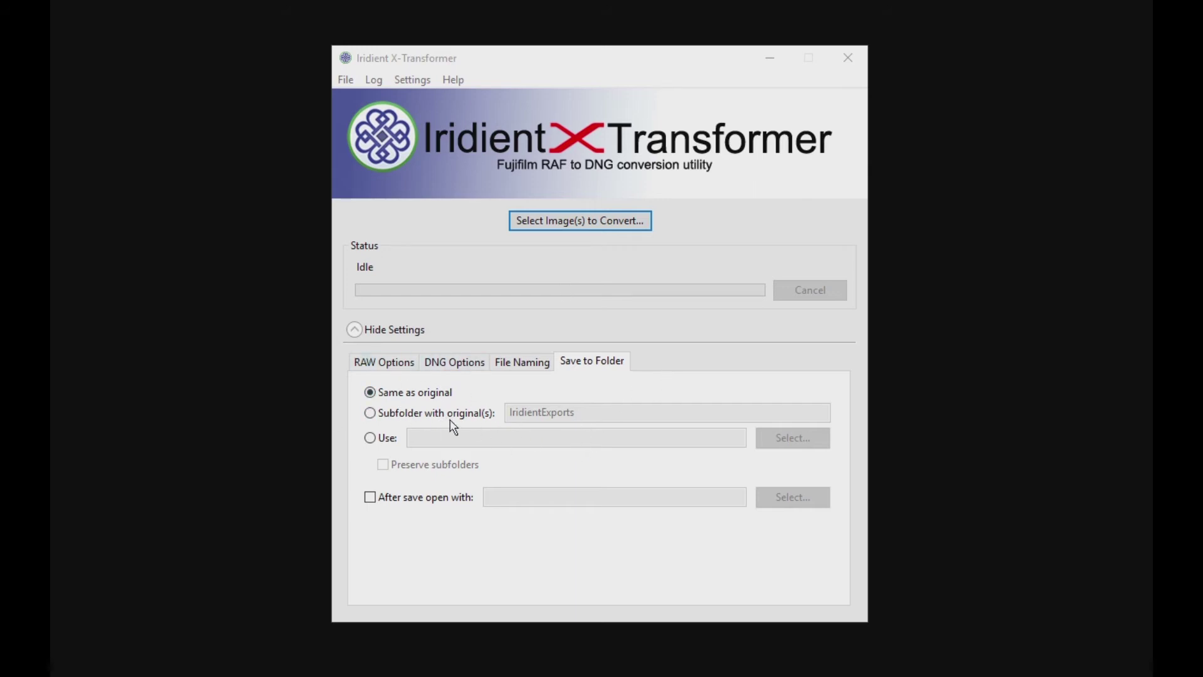
Set the save location to a subfolder with the originals and name the subfolder shoot.
{"action": "left_click", "coordinate": [417, 415]}
{"action": "left_click_drag", "start_coordinate": [588, 414], "coordinate": [495, 414]}
{"action": "type", "text": "shoot"}
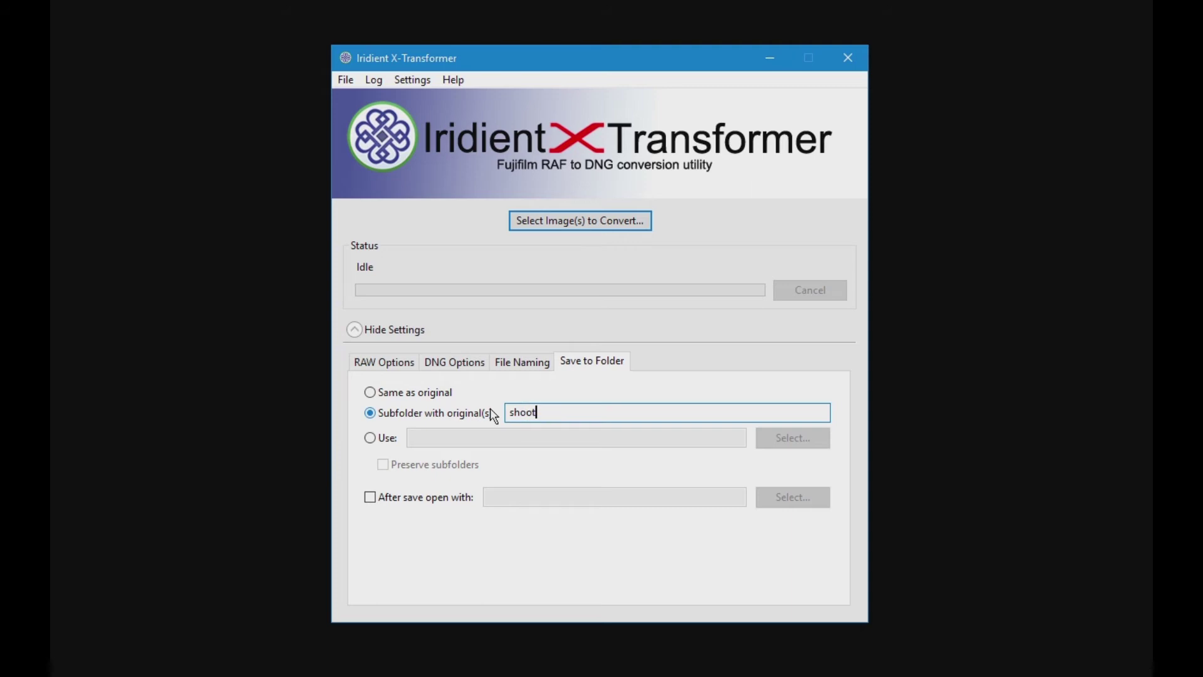
{"action": "key", "text": "Tab"}
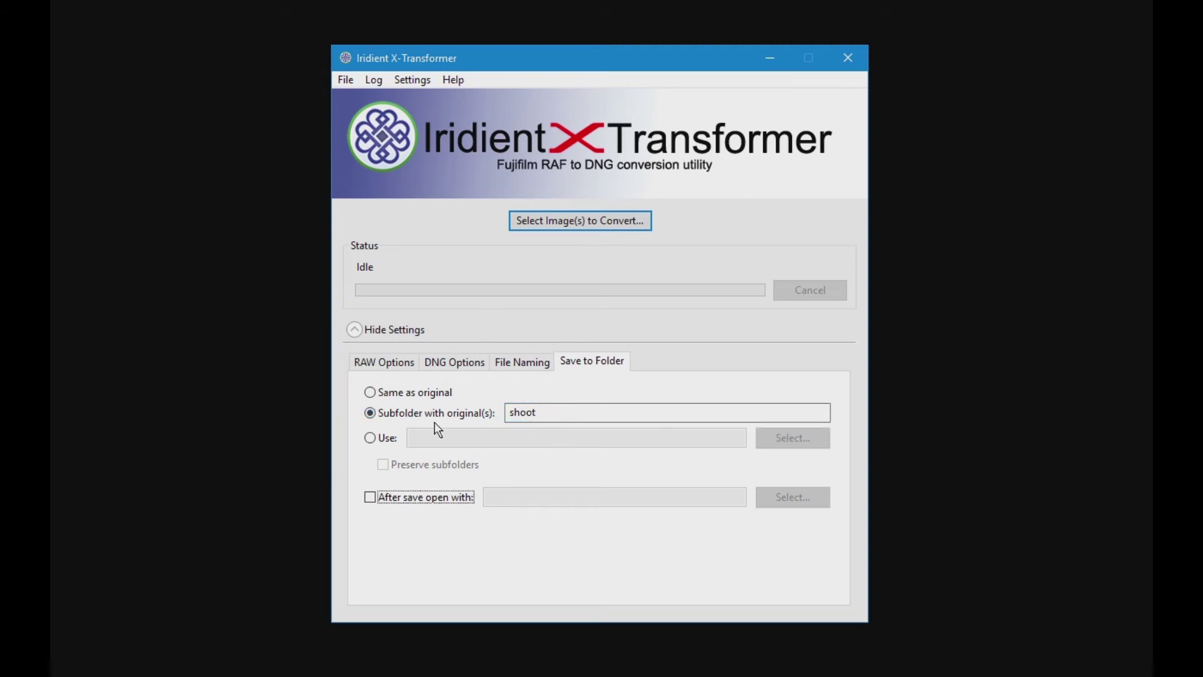
Switch the save location to a chosen folder and create a new folder named Fotos on SYSTEM (C:).
{"action": "left_click", "coordinate": [371, 438]}
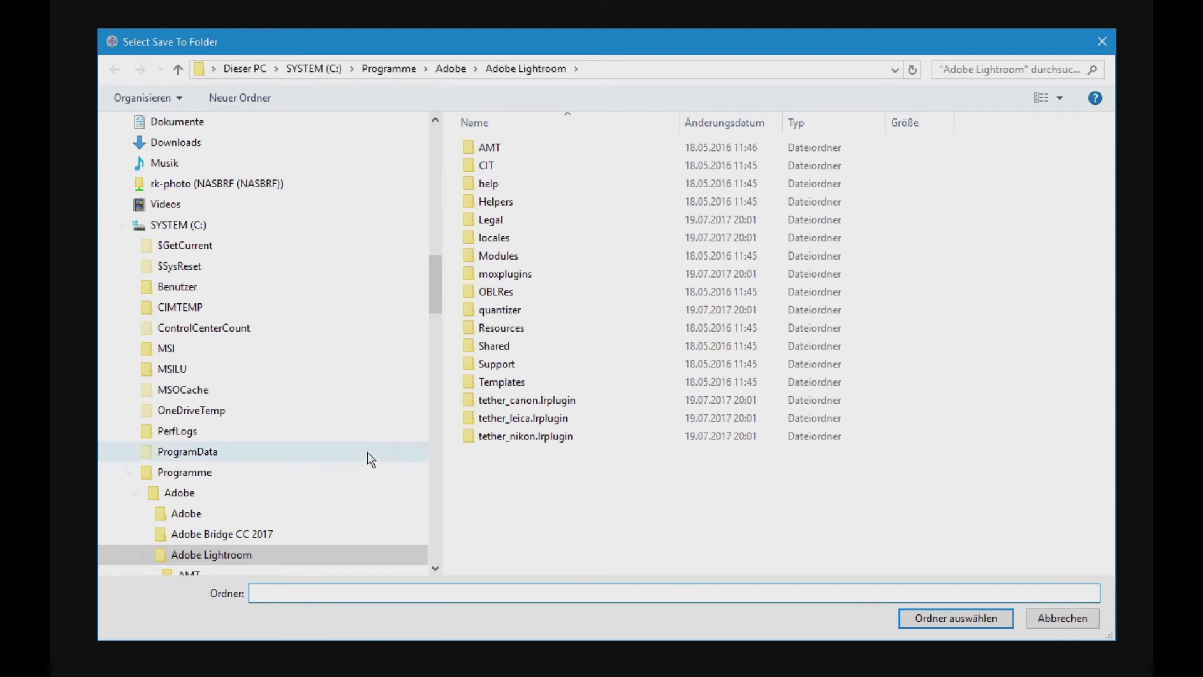
{"action": "left_click", "coordinate": [164, 225]}
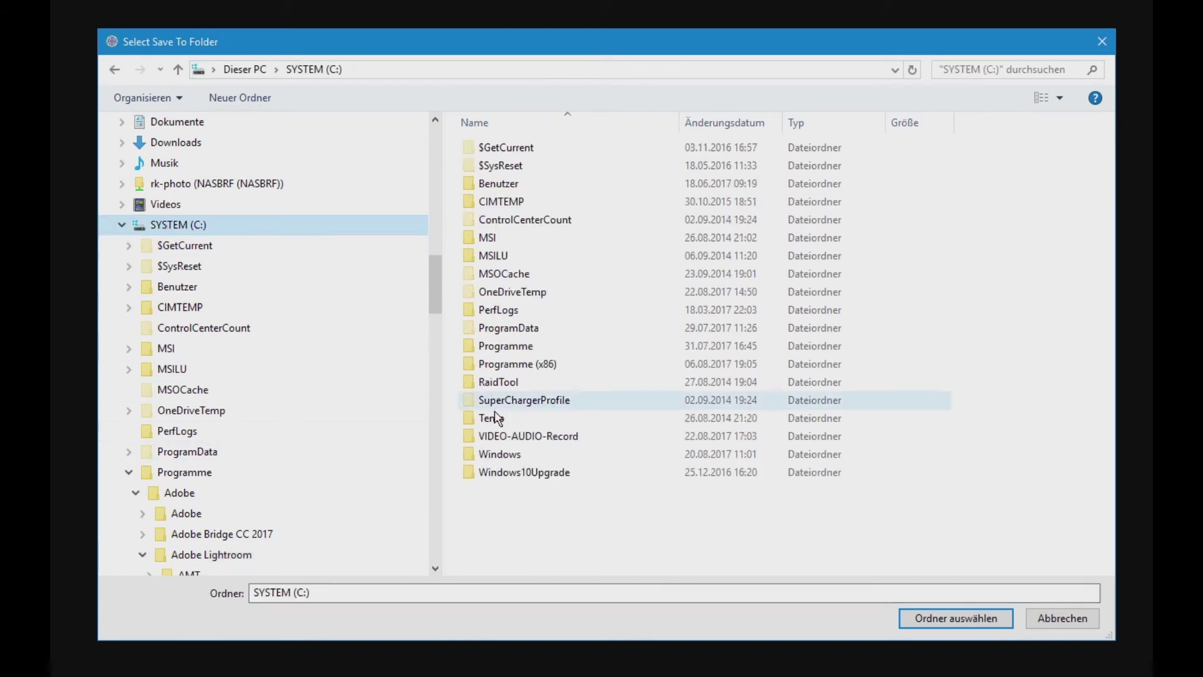
{"action": "right_click", "coordinate": [523, 517]}
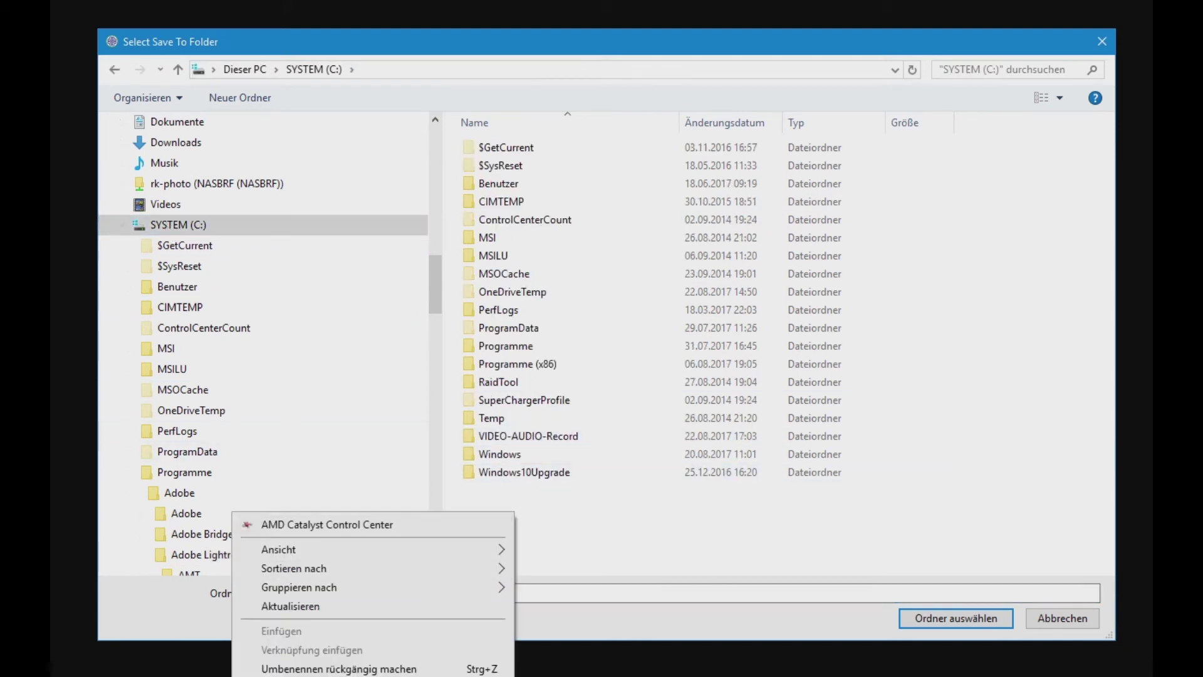
{"action": "left_click", "coordinate": [339, 673]}
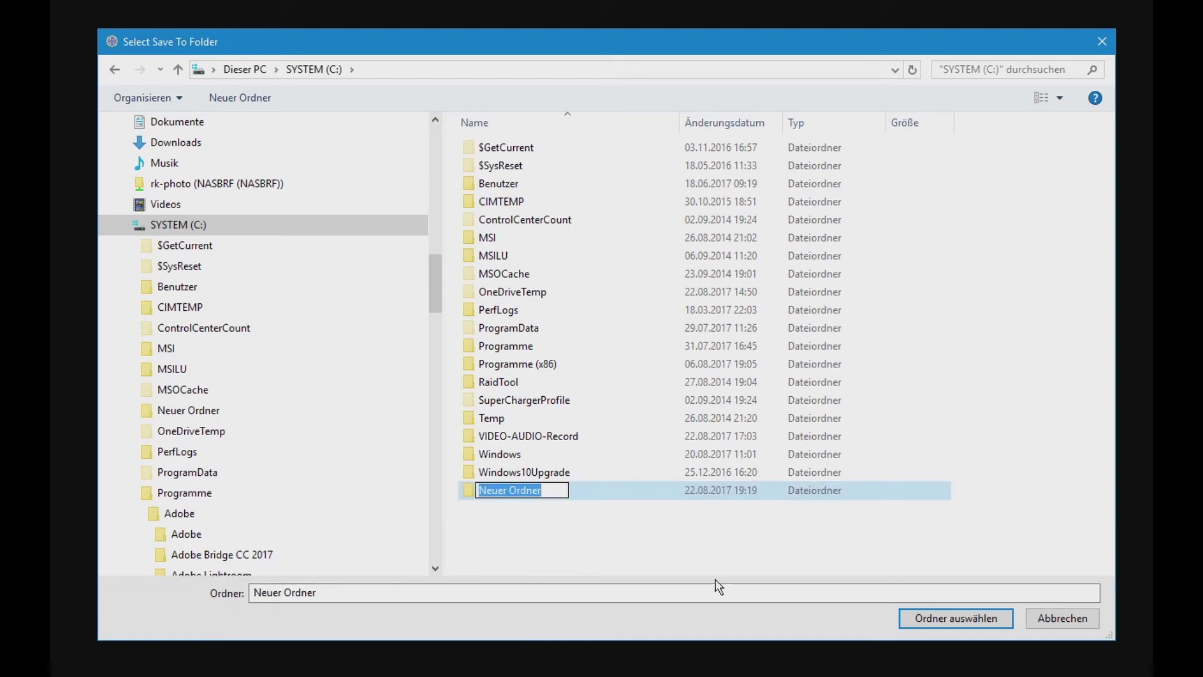
{"action": "type", "text": "Fotod"}
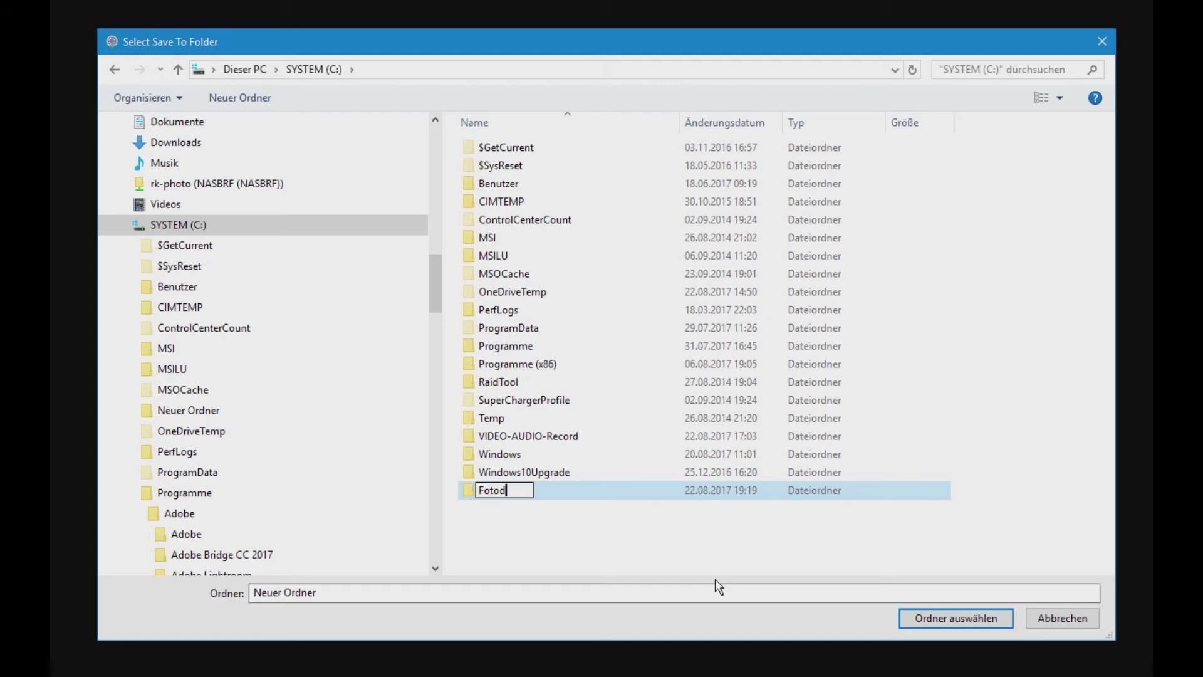
{"action": "key", "text": "BackSpace"}
{"action": "type", "text": "d"}
{"action": "key", "text": "BackSpace"}
{"action": "type", "text": "s"}
{"action": "left_click", "coordinate": [632, 535]}
Use C:\Fotos as the save folder and enable preserving subfolders.
{"action": "left_click", "coordinate": [495, 492]}
{"action": "left_click", "coordinate": [387, 437]}
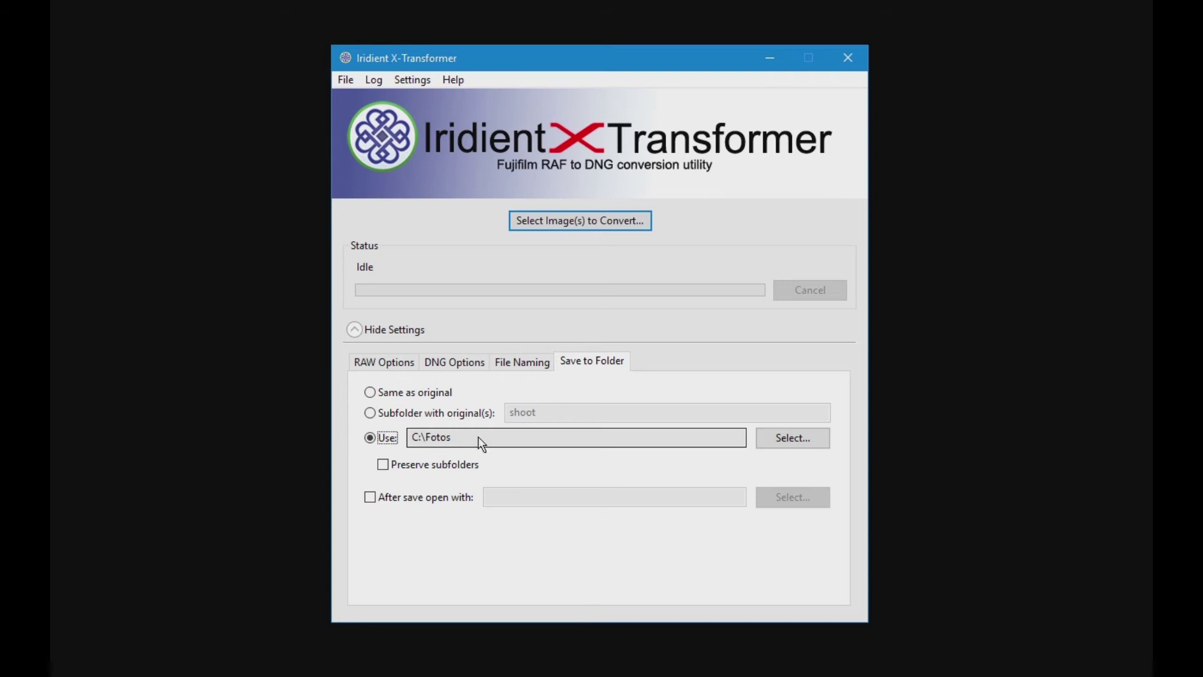
{"action": "left_click", "coordinate": [399, 467]}
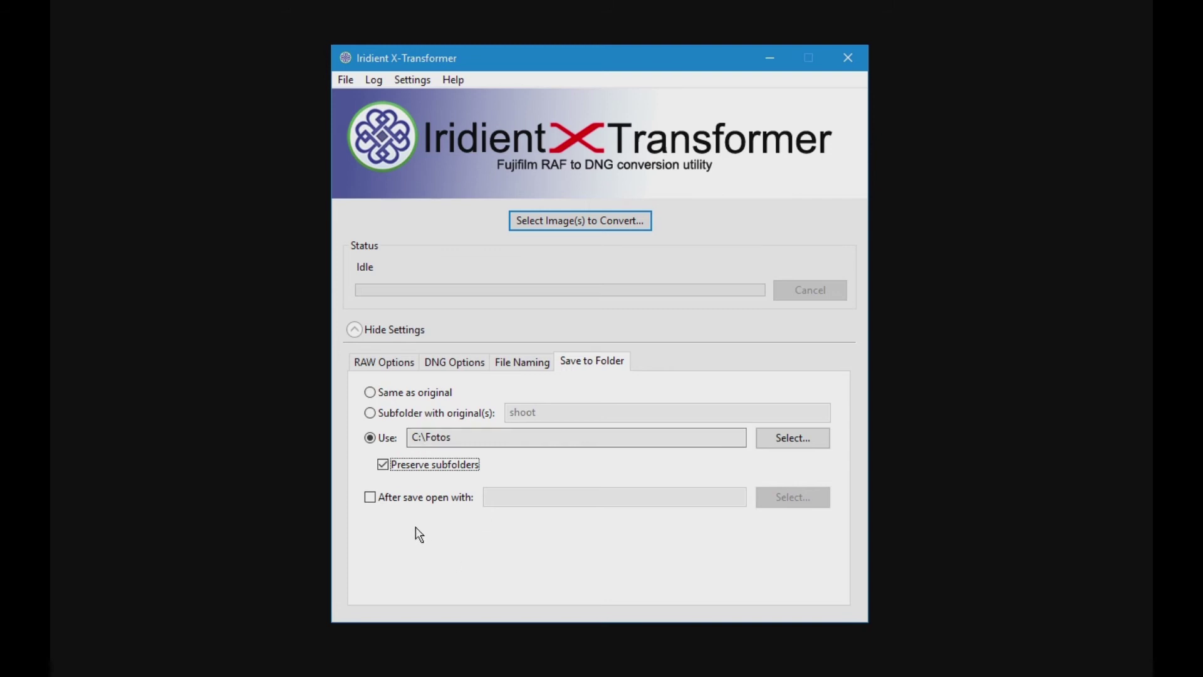
Enable opening files after saving and choose lightroom.exe from the Adobe Lightroom program folder as the application.
{"action": "left_click", "coordinate": [368, 499]}
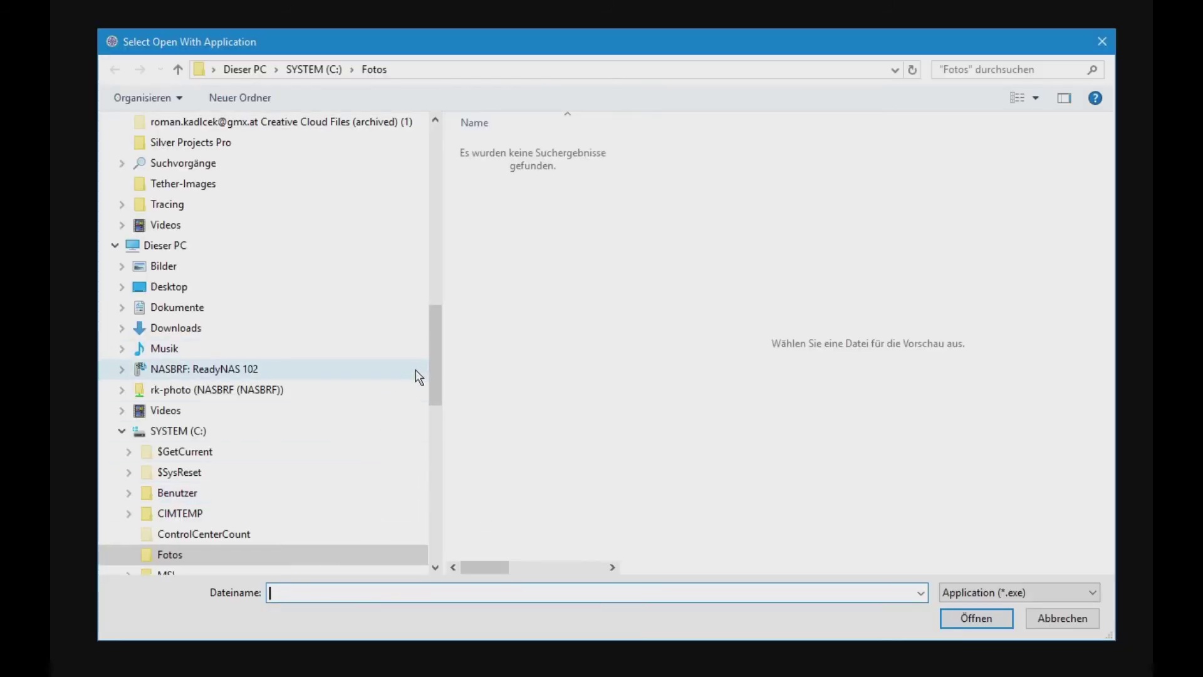
{"action": "left_click_drag", "start_coordinate": [433, 359], "coordinate": [434, 468]}
{"action": "left_click", "coordinate": [149, 246]}
{"action": "double_click", "coordinate": [495, 149]}
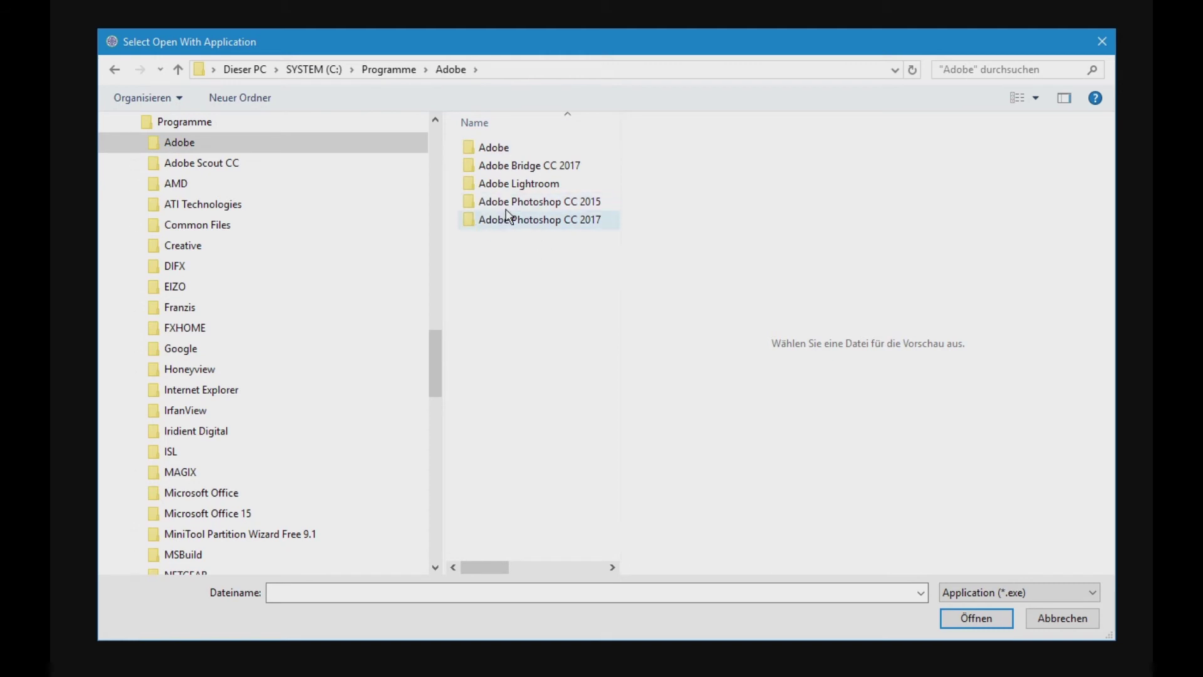
{"action": "left_click", "coordinate": [512, 184]}
{"action": "double_click", "coordinate": [513, 184]}
{"action": "double_click", "coordinate": [502, 475]}
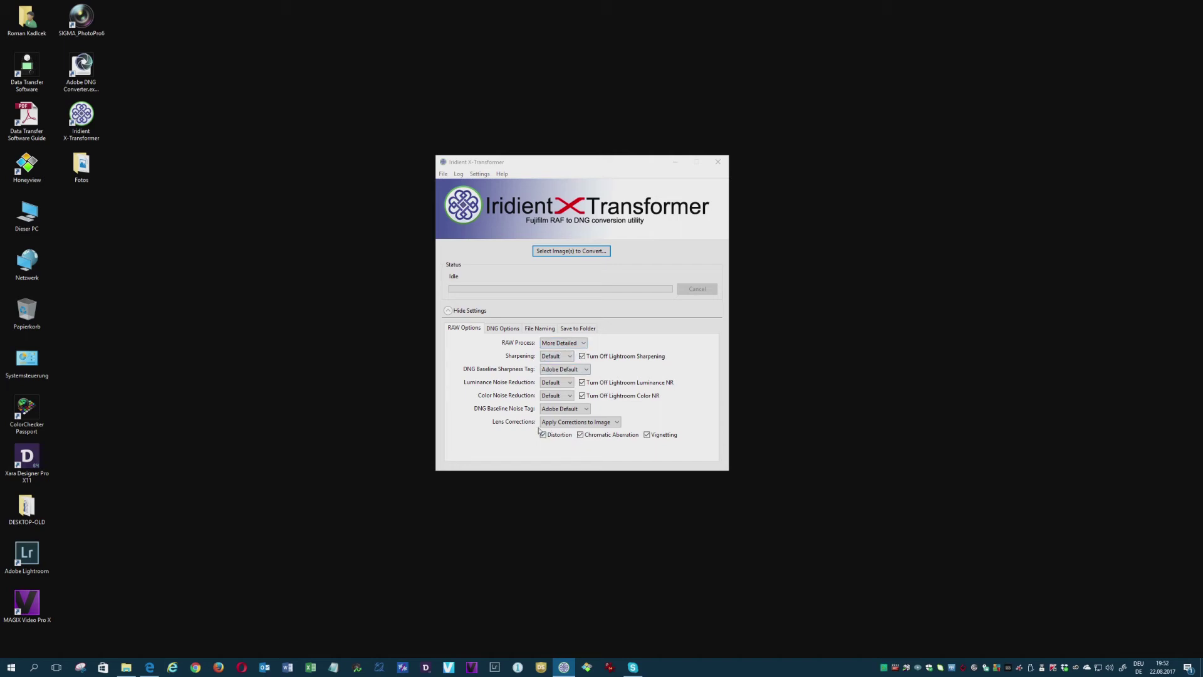
Toggle Overwrite model in the DNG options and review the file naming settings.
{"action": "left_click", "coordinate": [501, 328]}
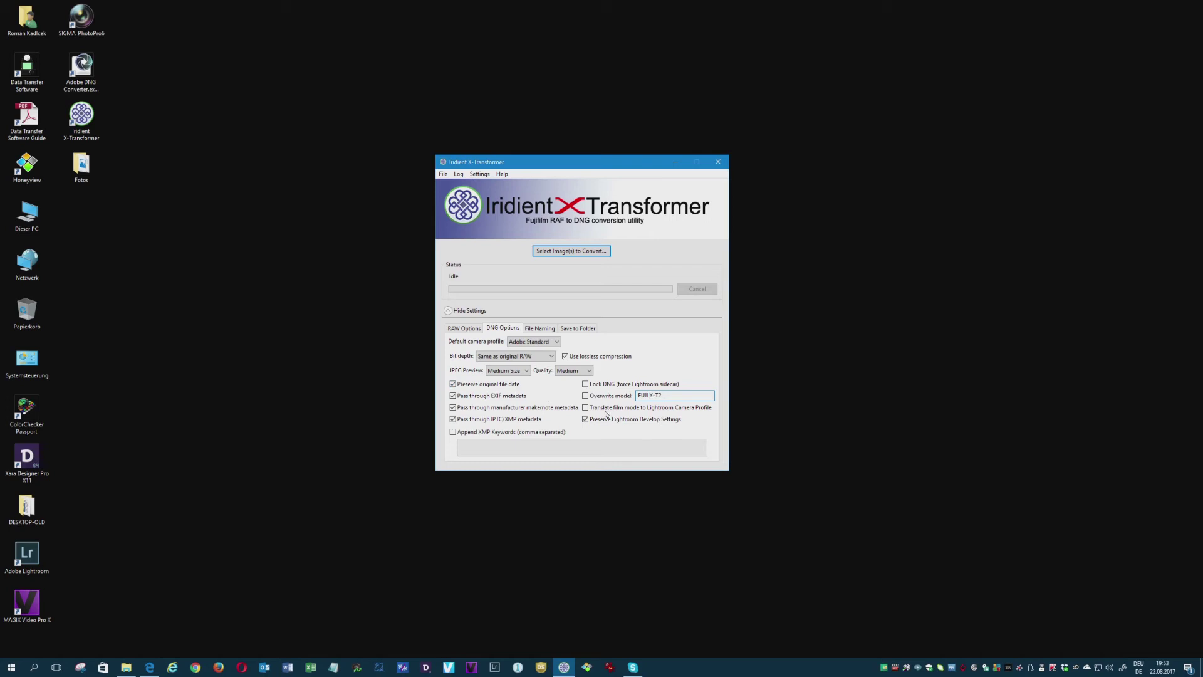
{"action": "left_click", "coordinate": [586, 396]}
{"action": "left_click", "coordinate": [533, 329]}
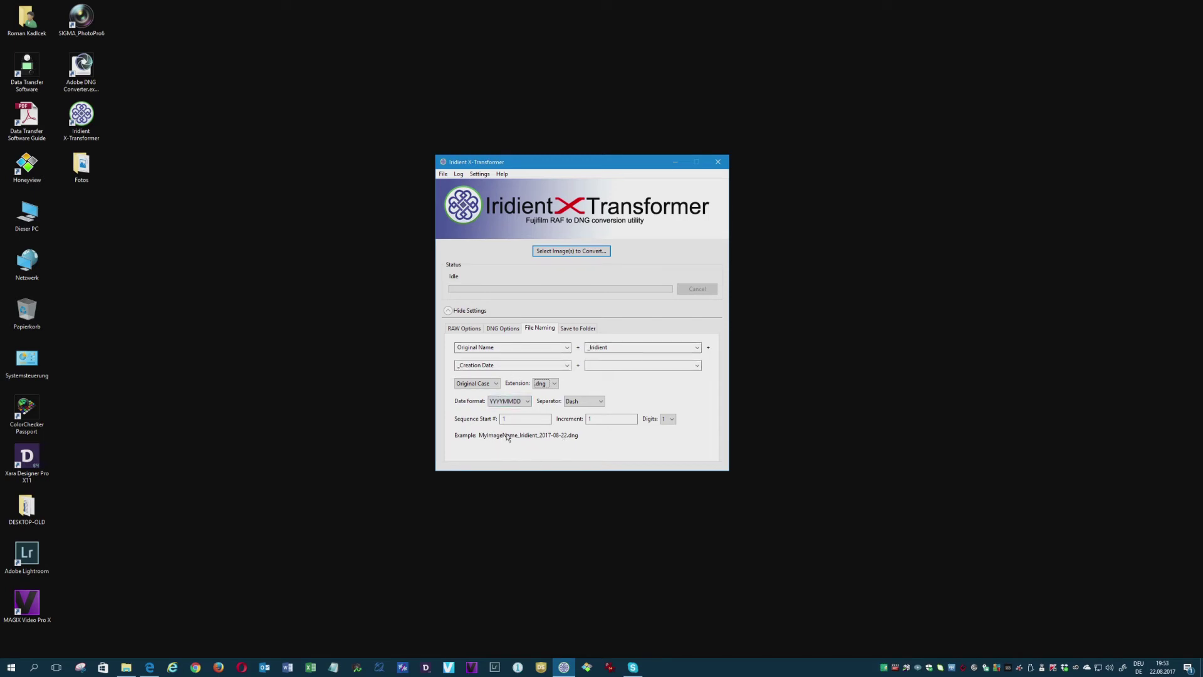
Change the save folder to the Fotos folder on the Desktop.
{"action": "left_click", "coordinate": [583, 332]}
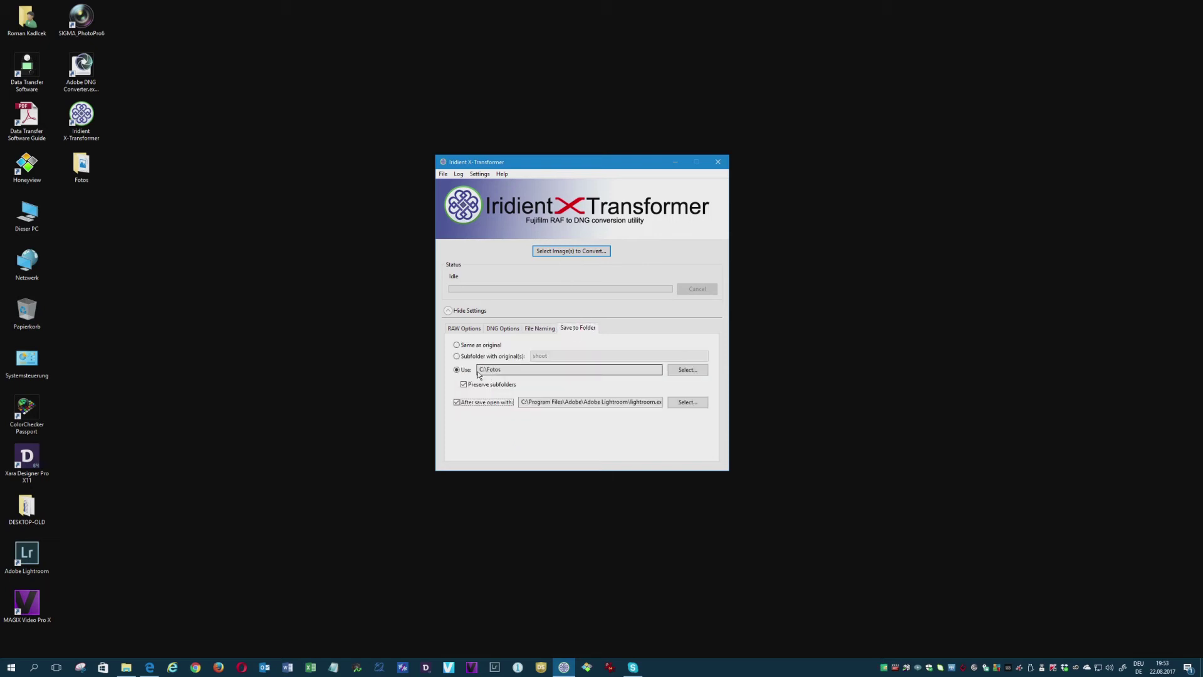
{"action": "left_click", "coordinate": [684, 371]}
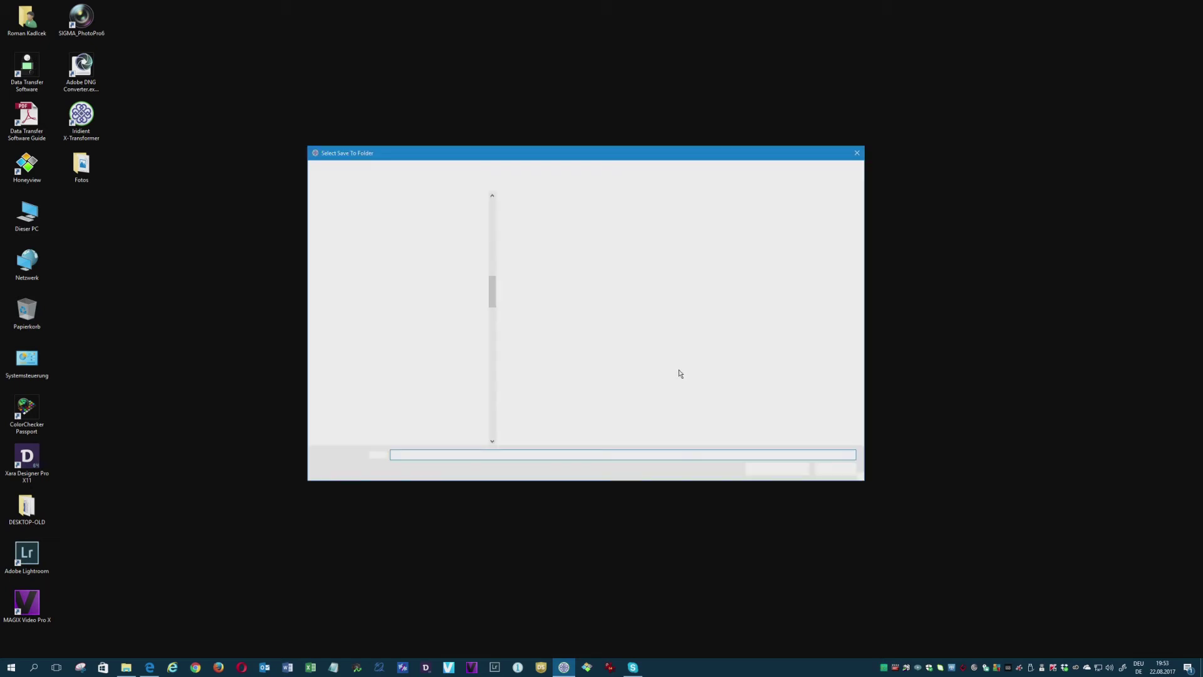
{"action": "left_click_drag", "start_coordinate": [493, 305], "coordinate": [505, 237]}
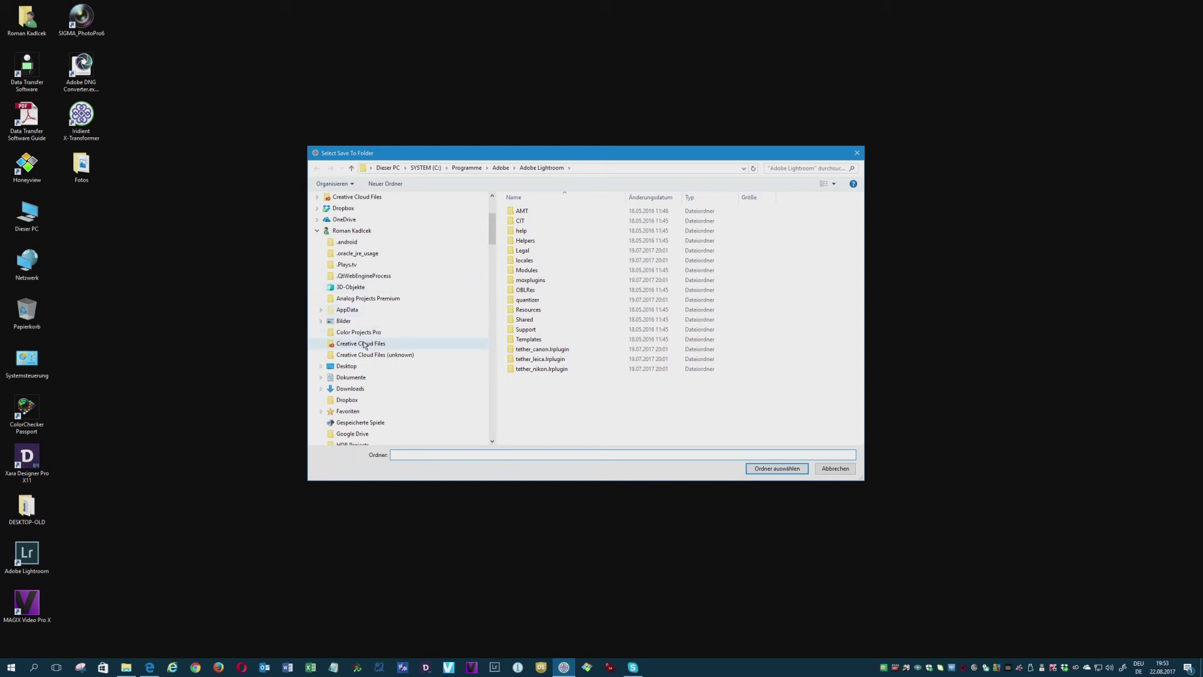
{"action": "left_click", "coordinate": [352, 371]}
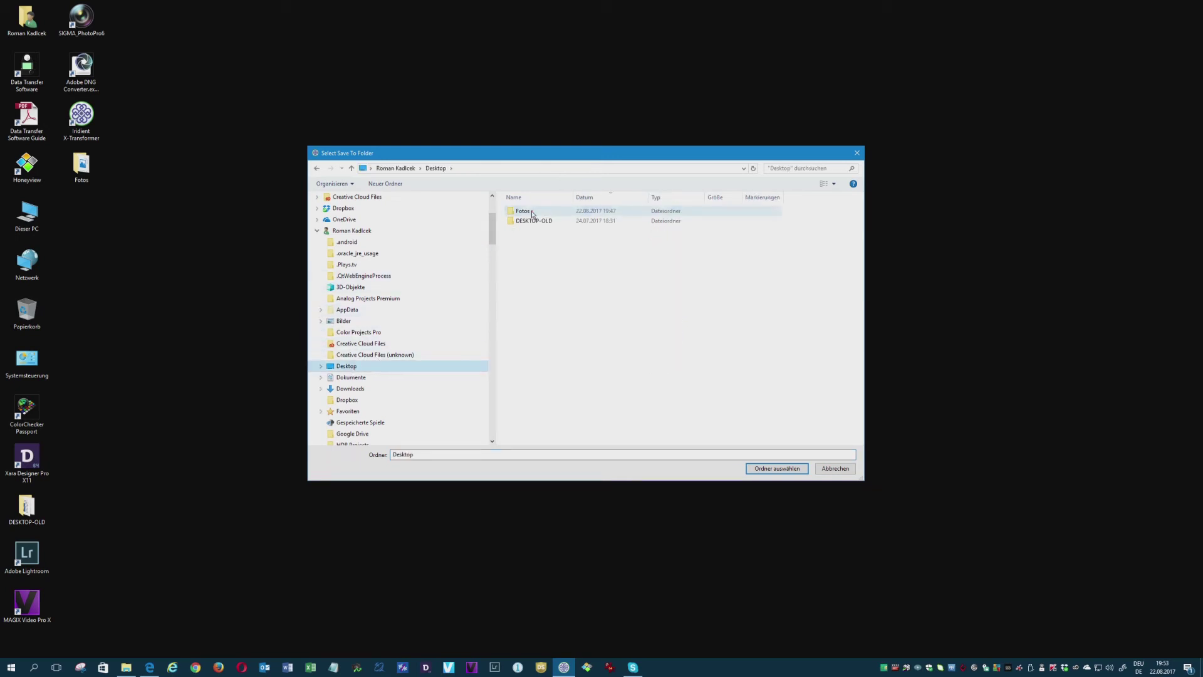
{"action": "double_click", "coordinate": [533, 219]}
{"action": "left_click", "coordinate": [777, 469]}
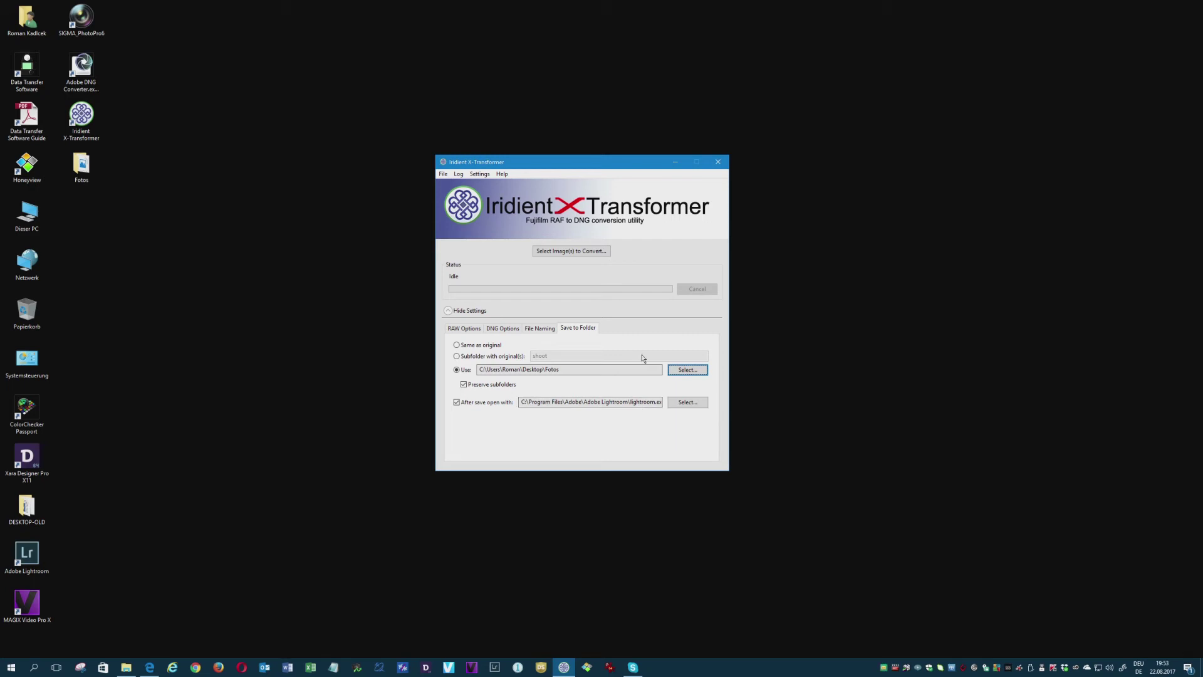
Convert the RAF image in the Desktop's Fotos folder to DNG.
{"action": "left_click", "coordinate": [581, 251]}
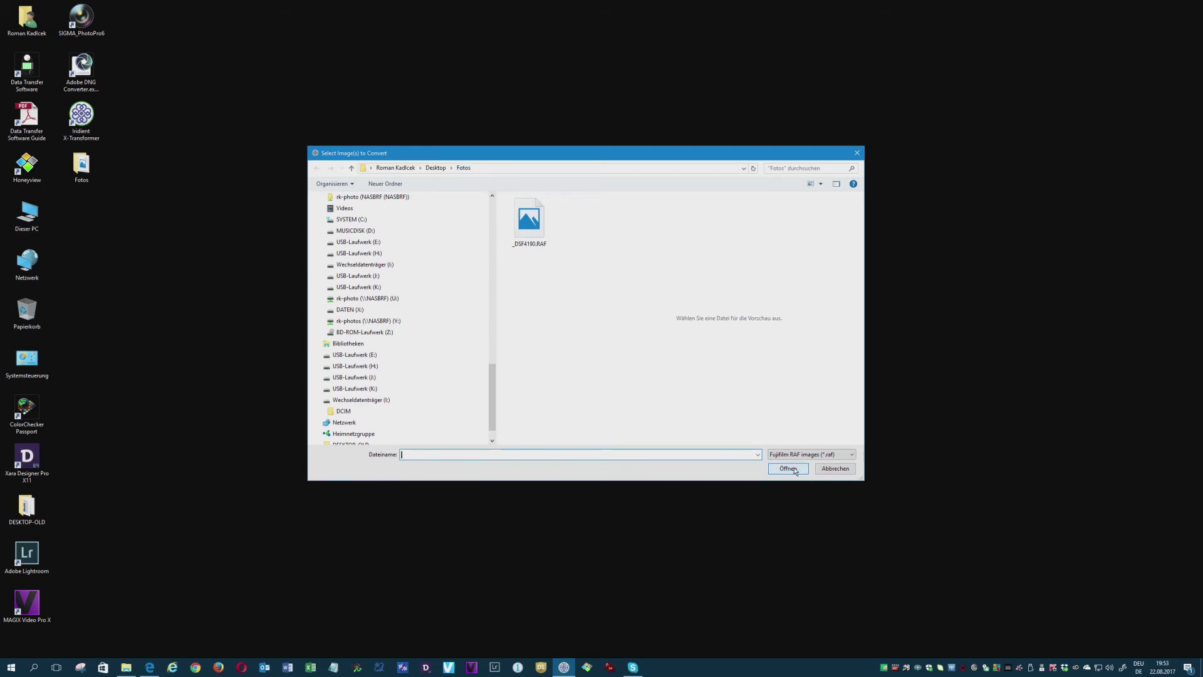
{"action": "left_click", "coordinate": [530, 226]}
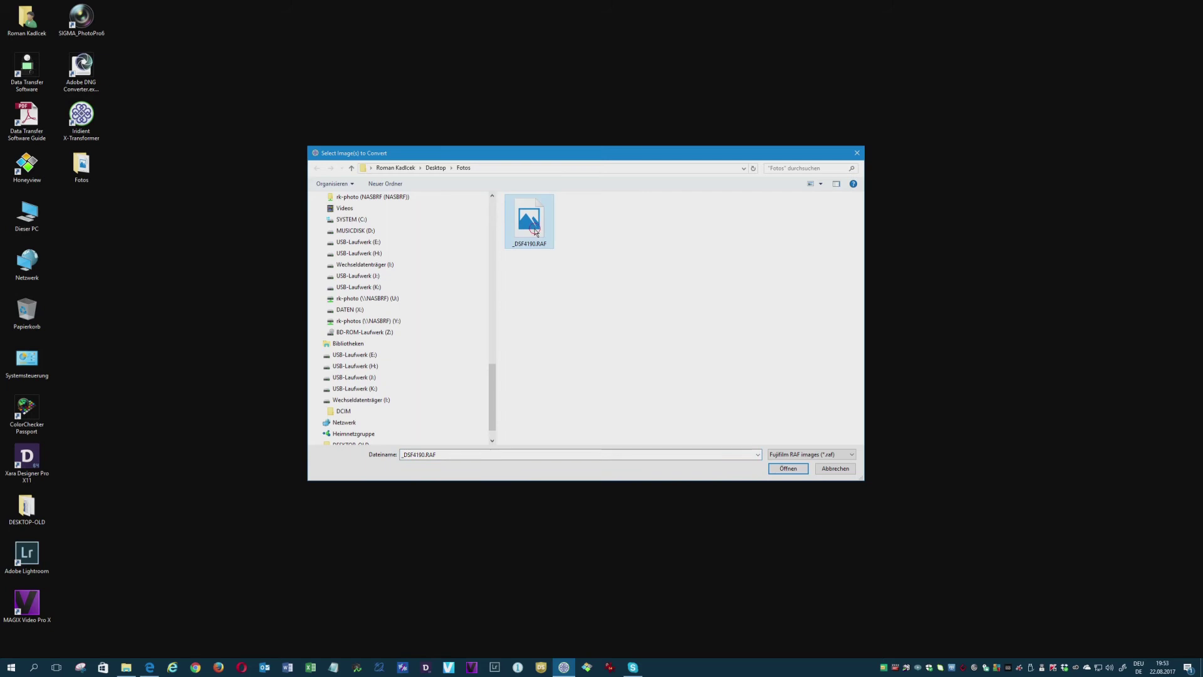
{"action": "left_click", "coordinate": [787, 469]}
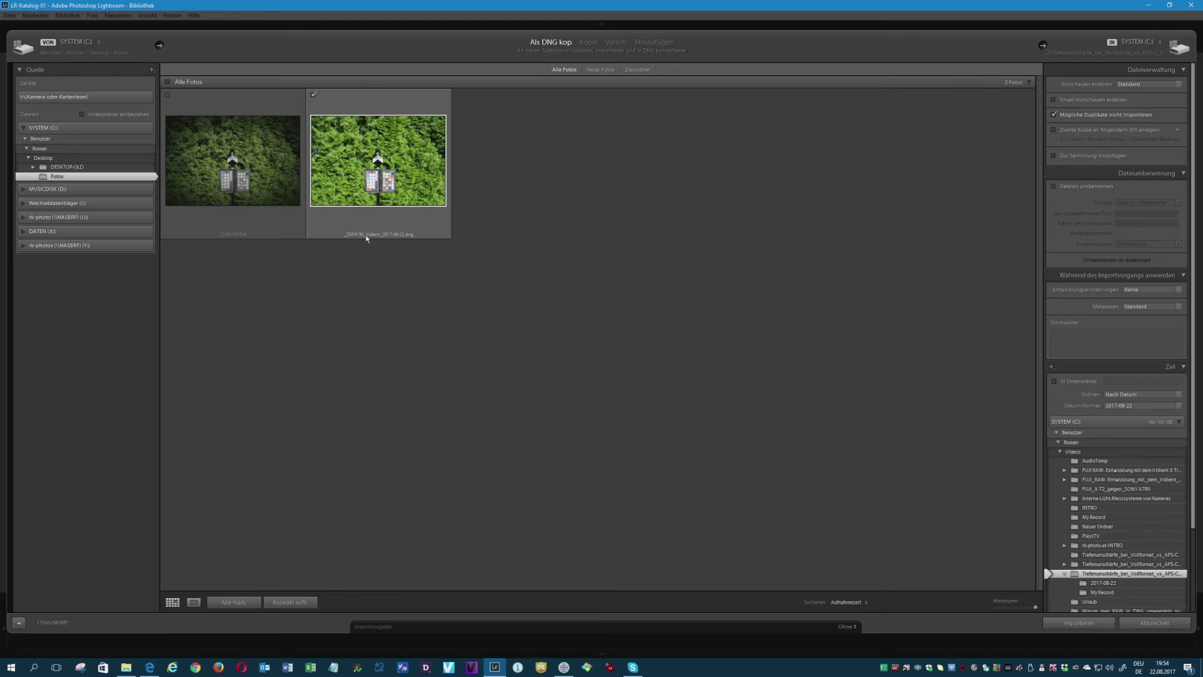
Set the import destination to the Fotos folder on the Desktop and import the converted DNG image.
{"action": "left_click", "coordinate": [1061, 443]}
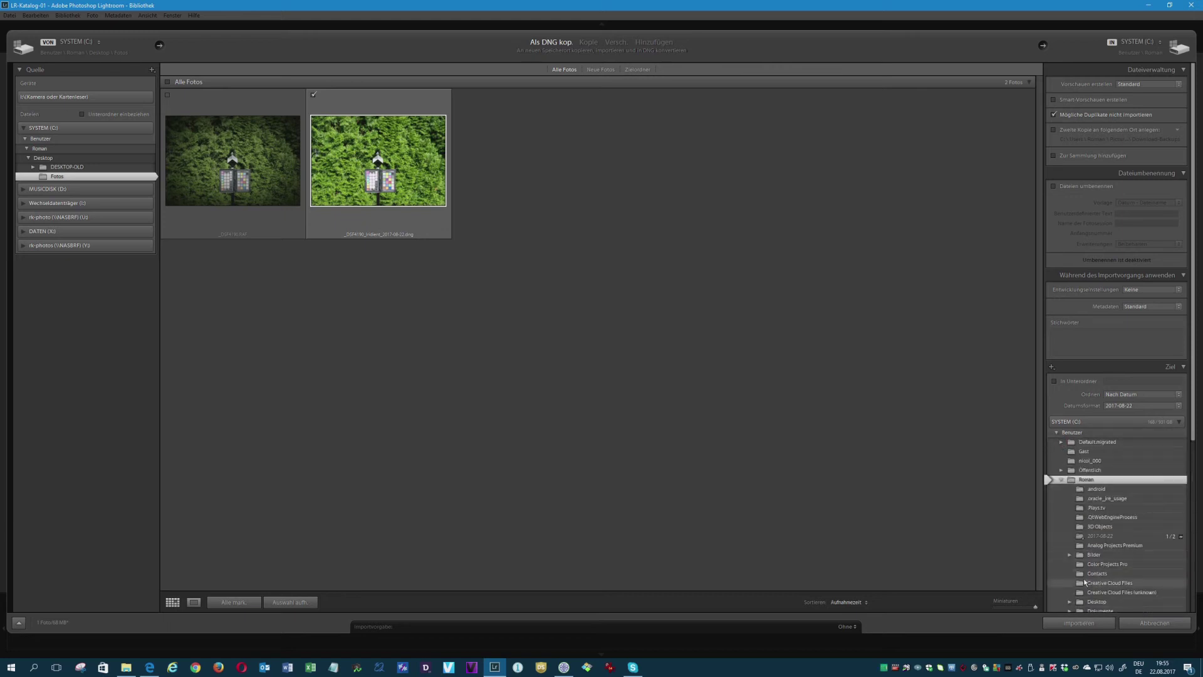
{"action": "left_click", "coordinate": [1106, 604]}
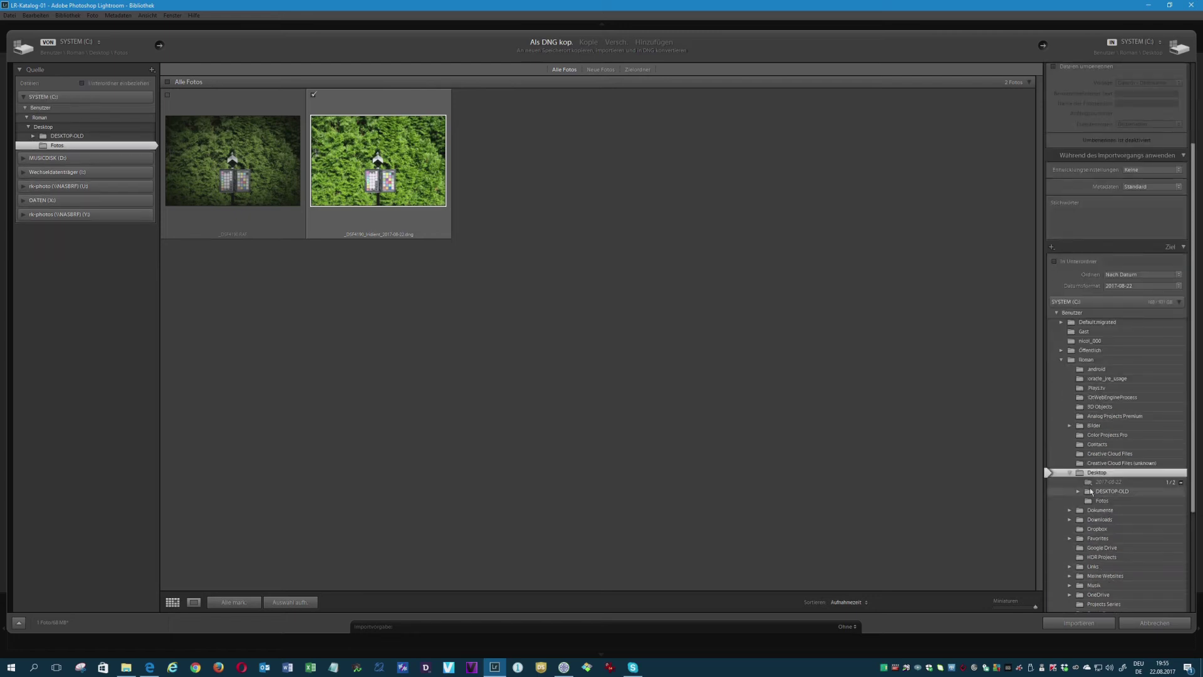
{"action": "left_click", "coordinate": [1093, 501]}
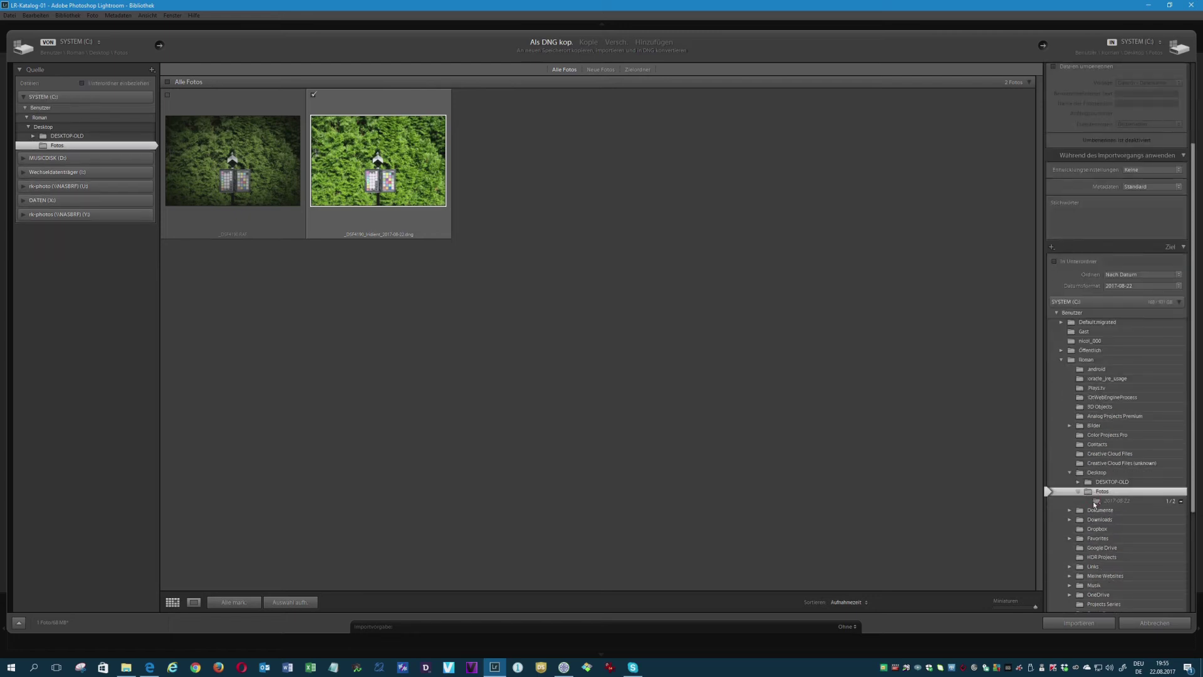
{"action": "left_click", "coordinate": [1090, 624]}
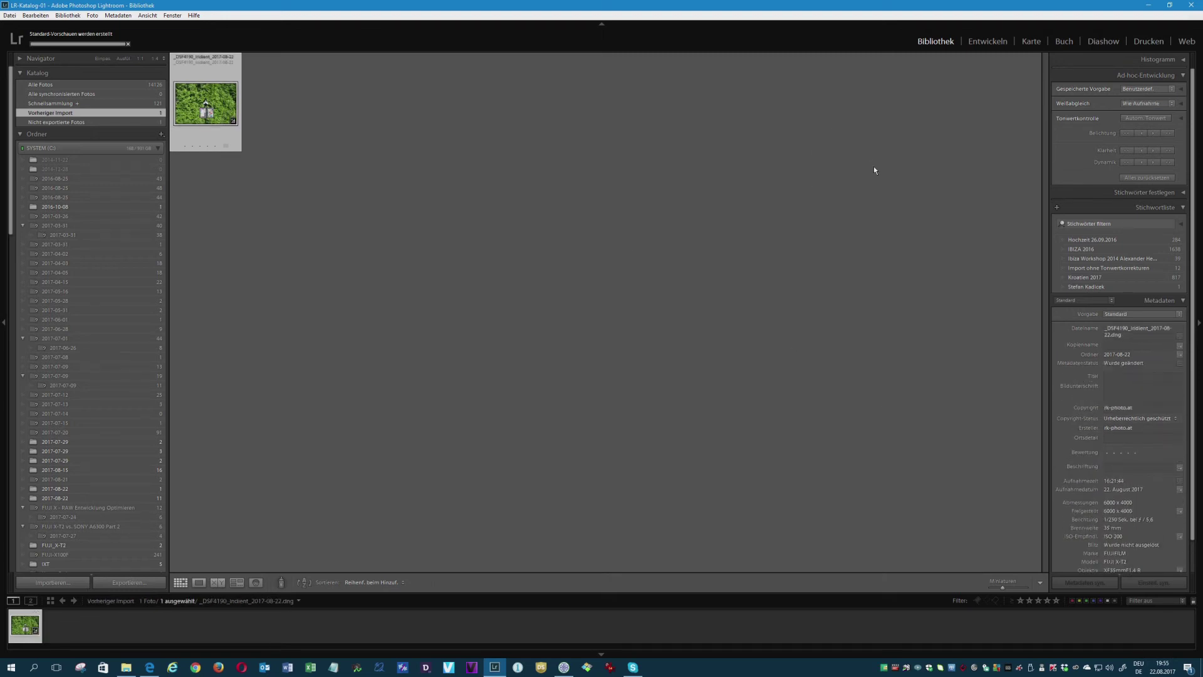
Open the imported DNG in the Develop module and examine the color chart and foliage detail up close.
{"action": "left_click", "coordinate": [986, 42]}
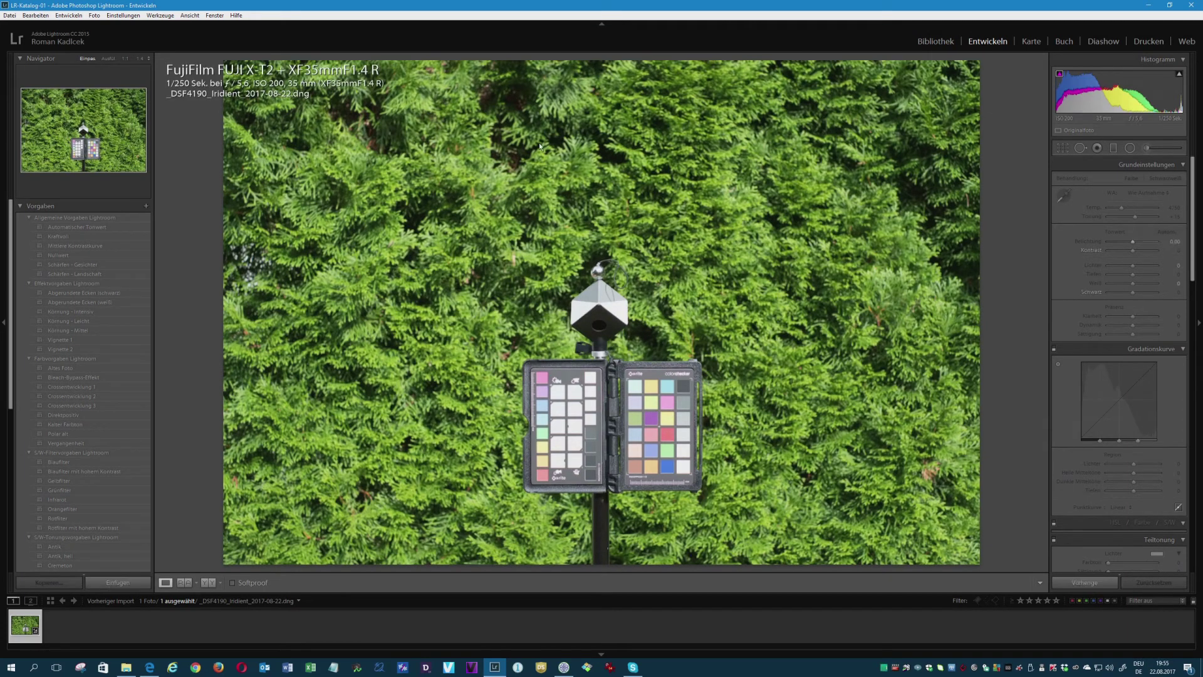
{"action": "left_click", "coordinate": [651, 449]}
{"action": "left_click_drag", "start_coordinate": [743, 243], "coordinate": [785, 470]}
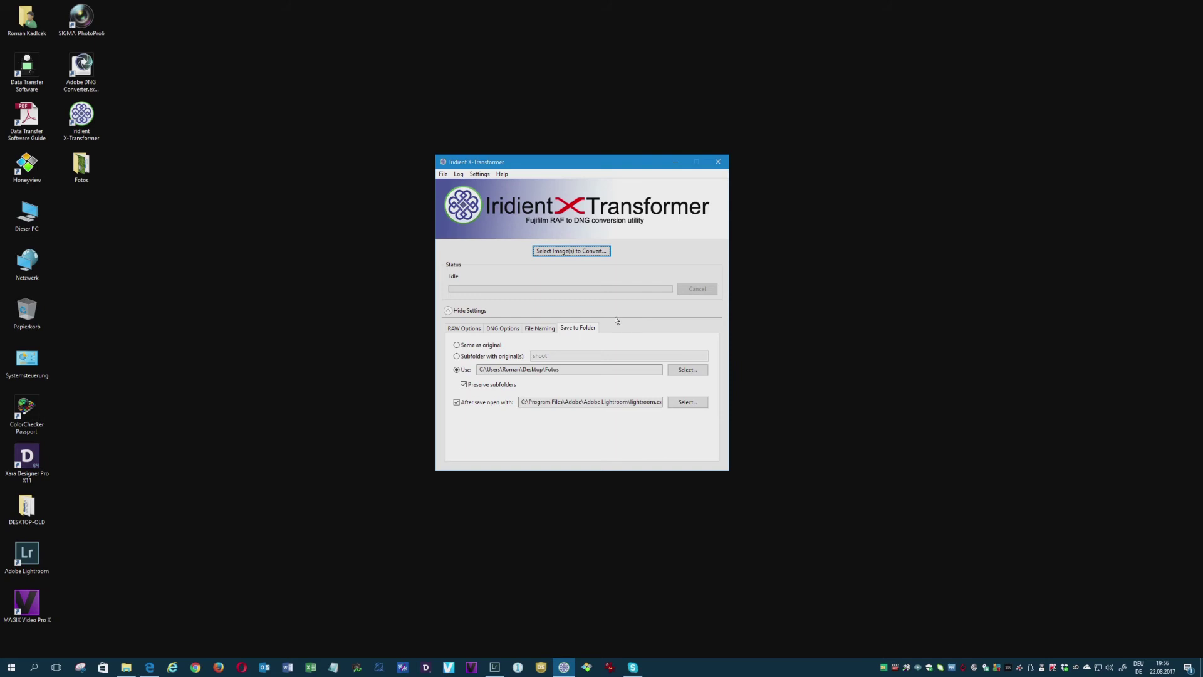
Switch to File Explorer and inspect the Desktop's Fotos folder and its 2017-08-22 subfolder, closing the window when done.
{"action": "left_click", "coordinate": [81, 166]}
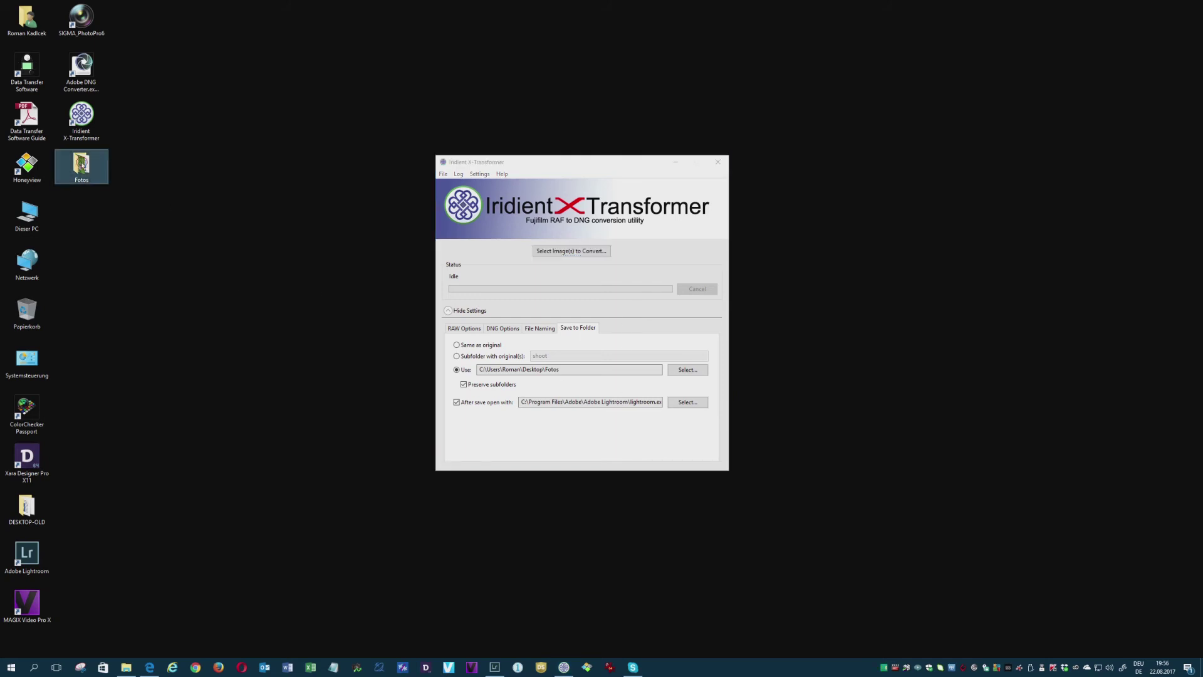
{"action": "double_click", "coordinate": [82, 166]}
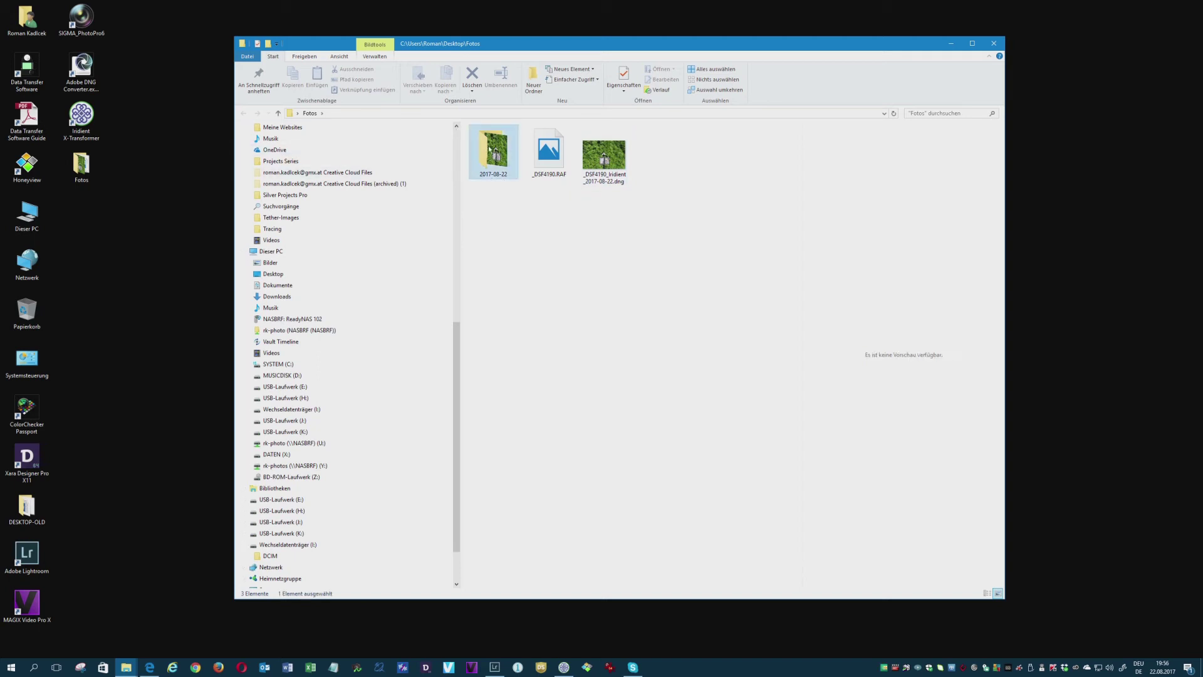
{"action": "double_click", "coordinate": [490, 149]}
{"action": "left_click", "coordinate": [278, 113]}
{"action": "left_click", "coordinate": [278, 113]}
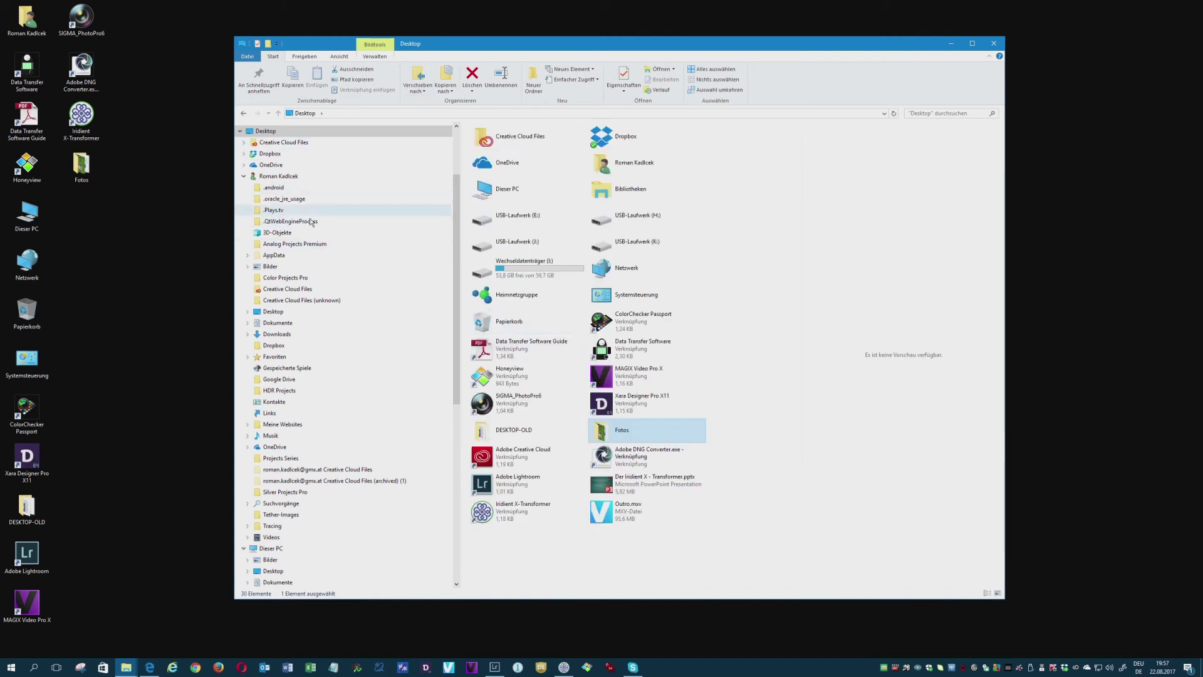
{"action": "double_click", "coordinate": [632, 431]}
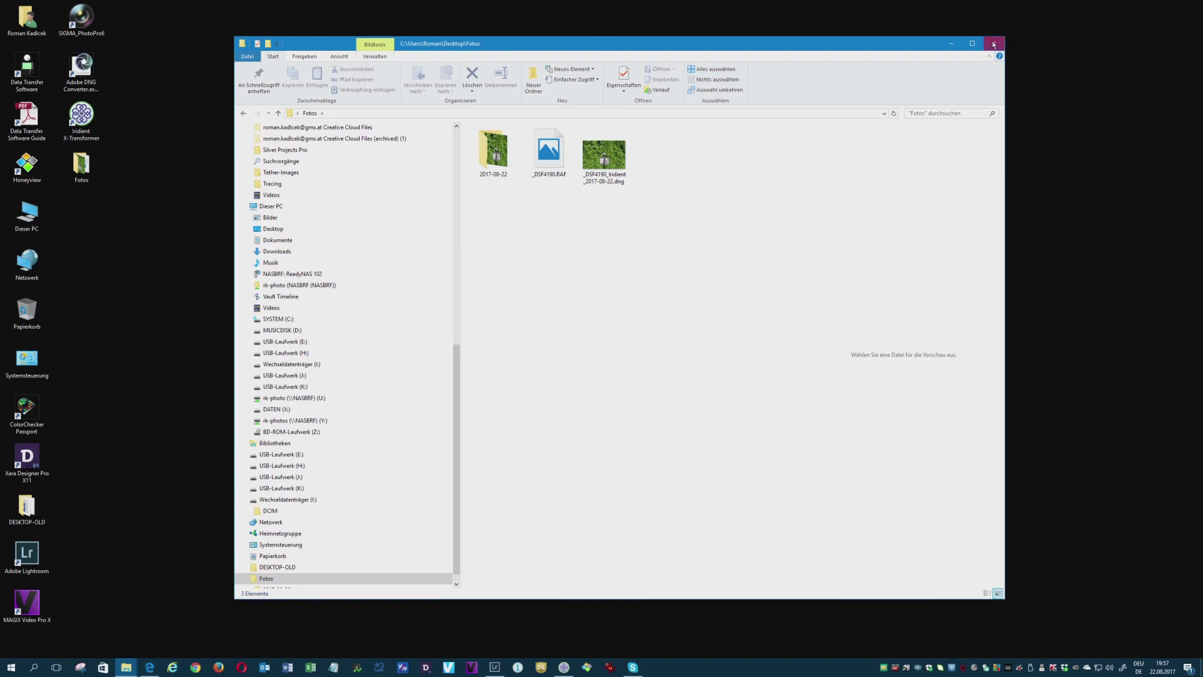
{"action": "left_click", "coordinate": [993, 45]}
Review the RAW and DNG conversion options in Iridient X-Transformer.
{"action": "left_click", "coordinate": [456, 330]}
{"action": "left_click", "coordinate": [505, 329]}
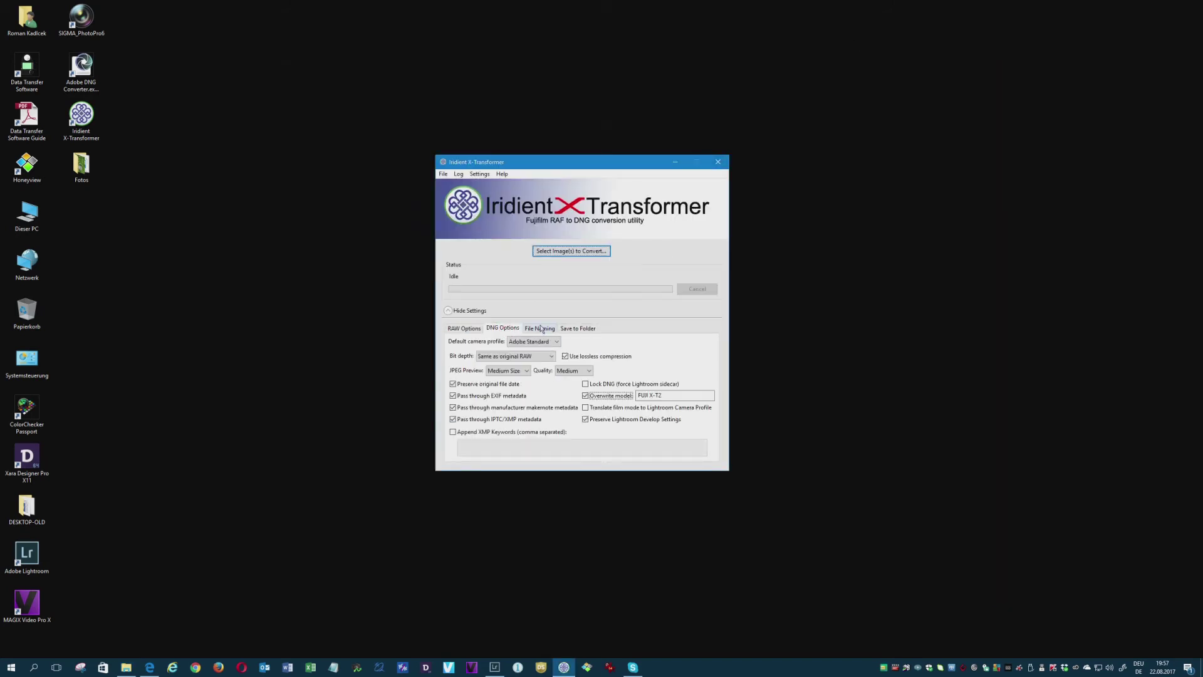